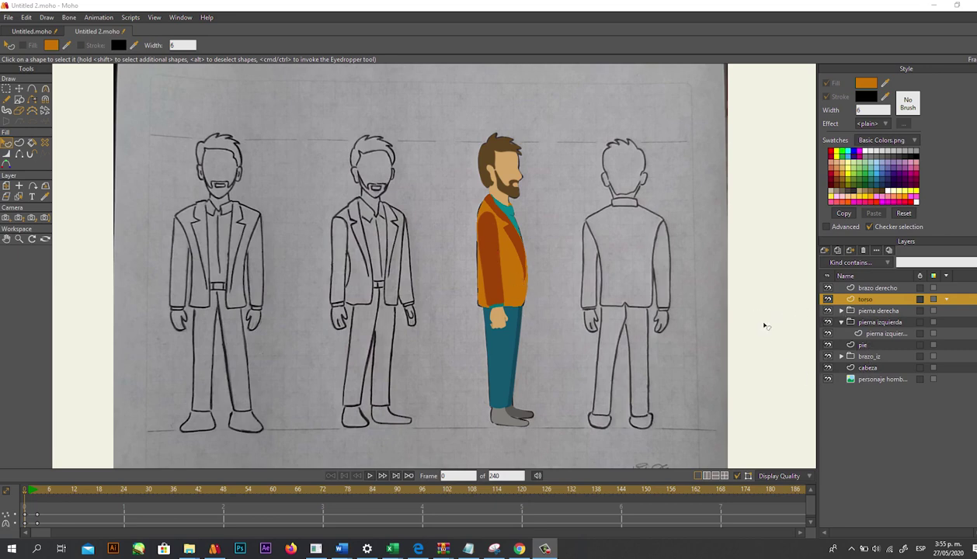
Step: Toggle the visibility of the character's head, leg, foot, torso and arm layers to check which body part each one holds
left_click(828, 368)
left_click(828, 368)
left_click(828, 344)
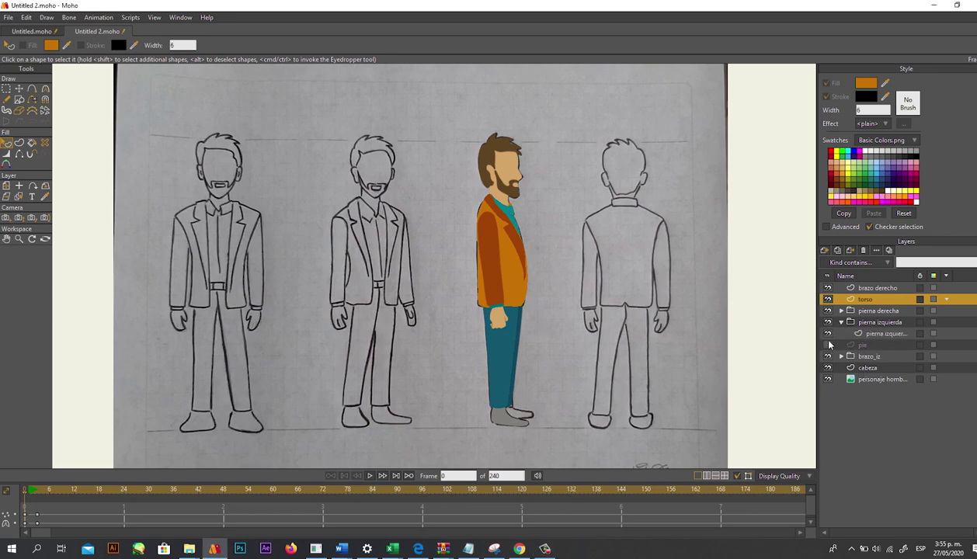
left_click(828, 311)
left_click(828, 310)
left_click(828, 299)
left_click(828, 299)
left_click_drag(828, 334, 828, 288)
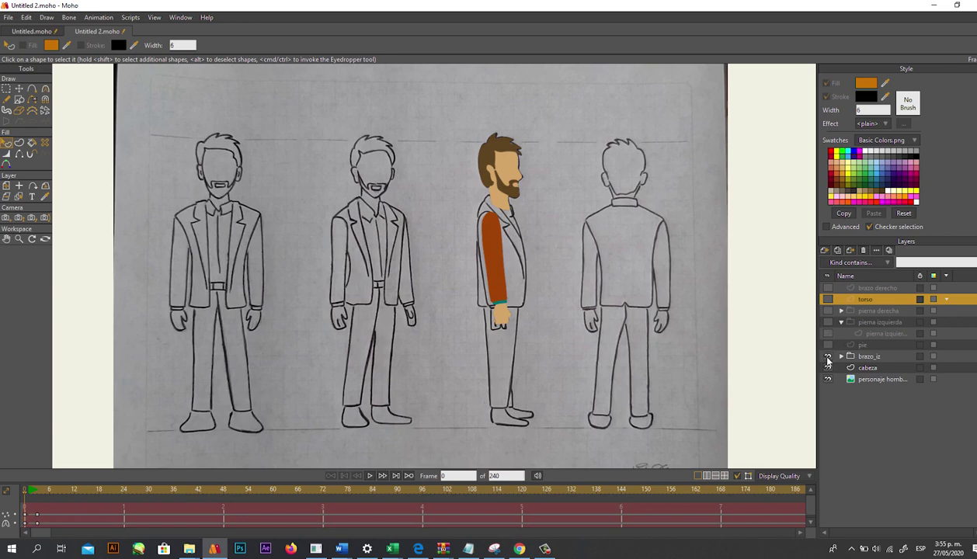
left_click(828, 344)
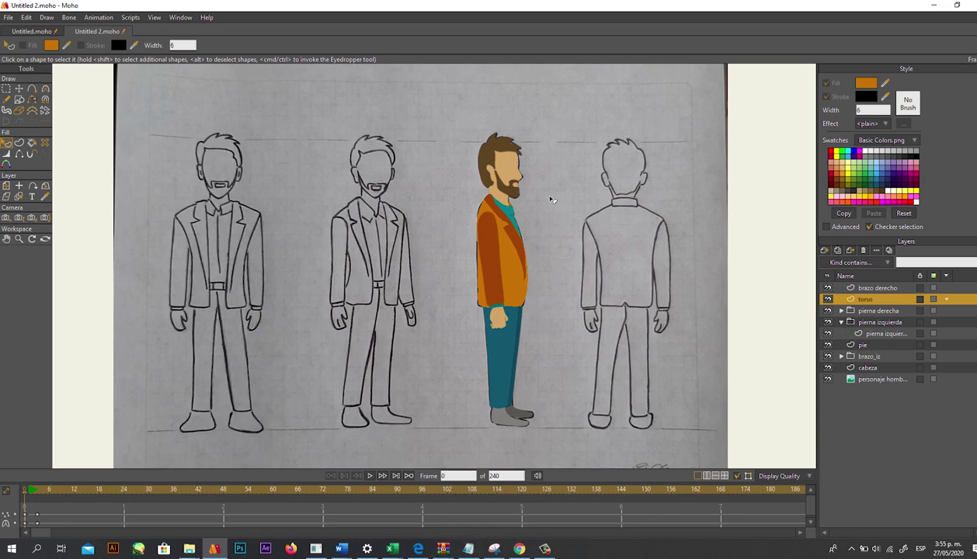
Step: Collapse the pierna izquierda group and wrap the brazo derecho layer in a new group named "brazo izquierdo"
left_click(841, 322)
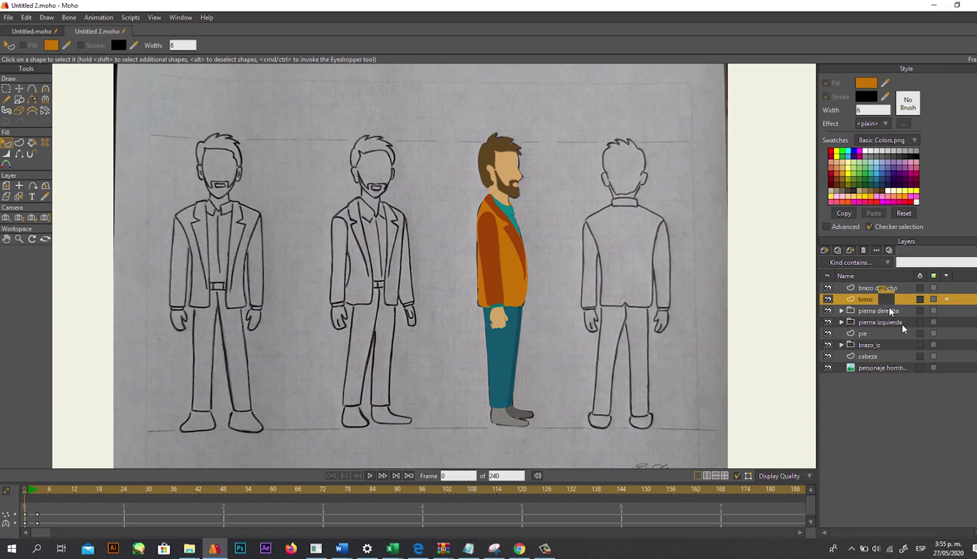
left_click(874, 288)
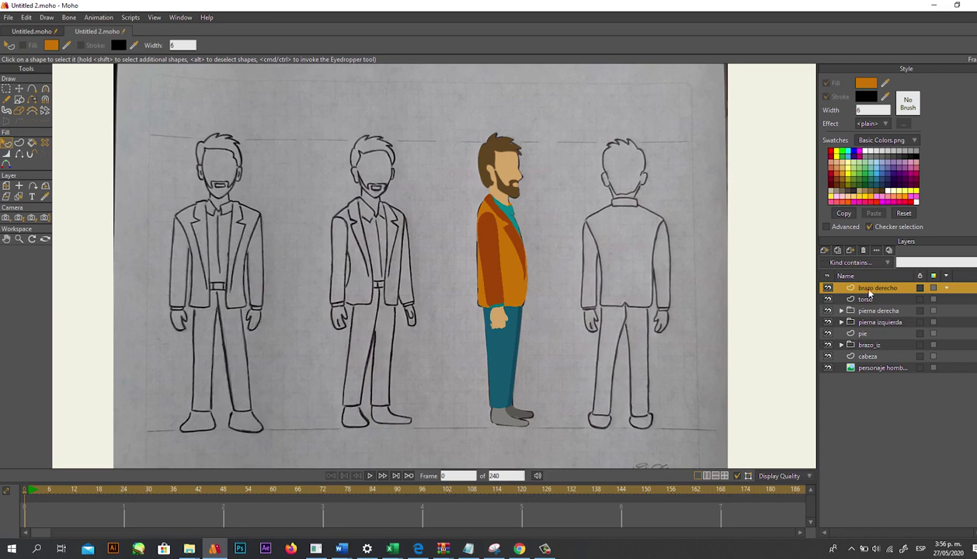
left_click(825, 250)
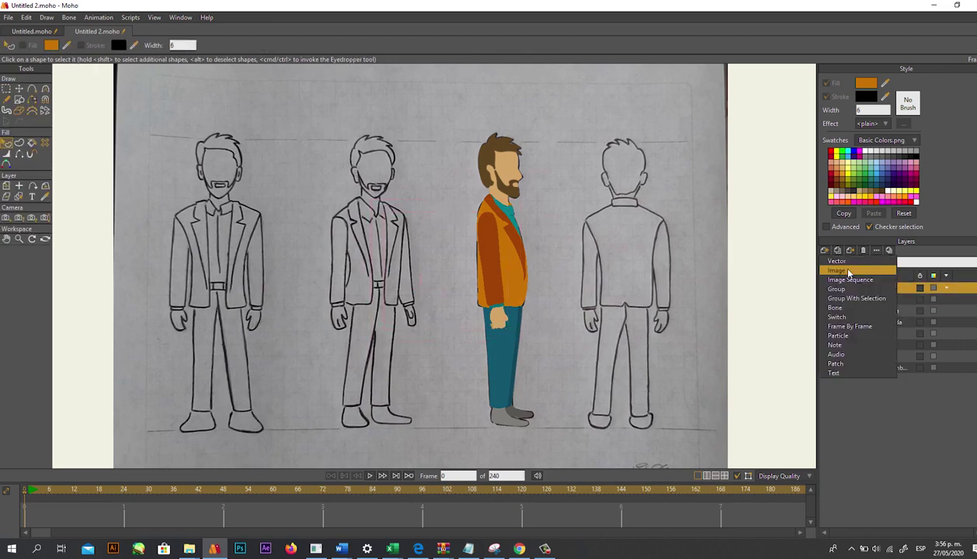
left_click(862, 299)
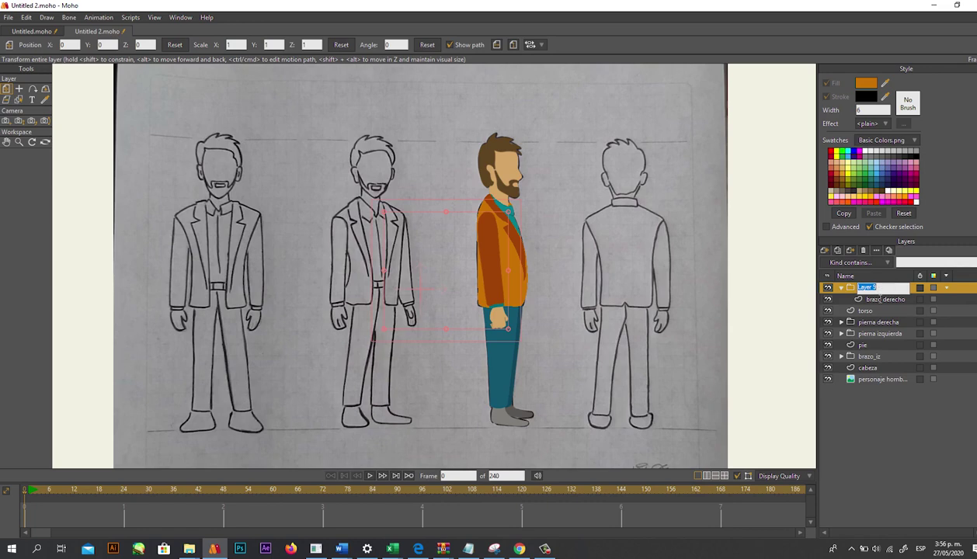
type("brazo izquierdo")
Step: Cut the hand shape from the brazo derecho layer and add a switch layer named "manos" above it
left_click(860, 299)
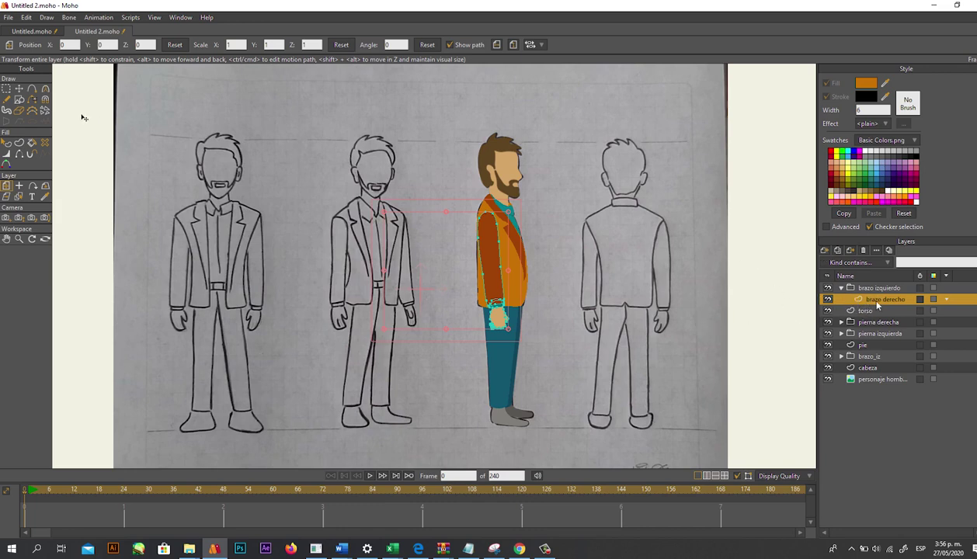
left_click(19, 89)
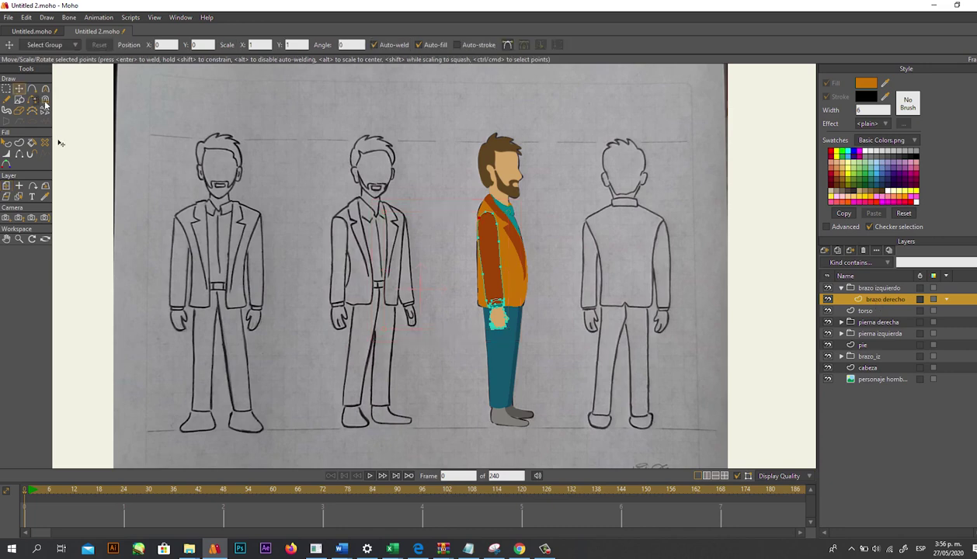
left_click(499, 318)
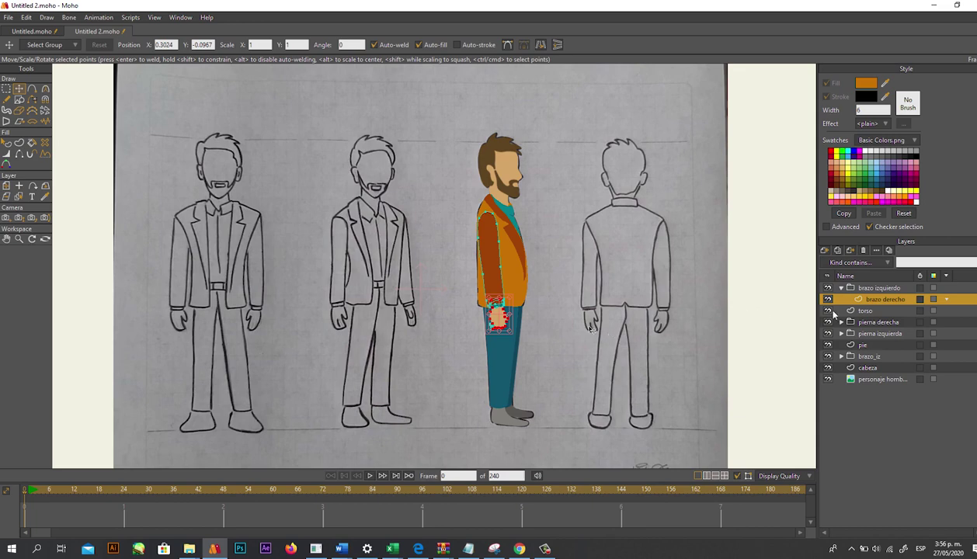
left_click(824, 250)
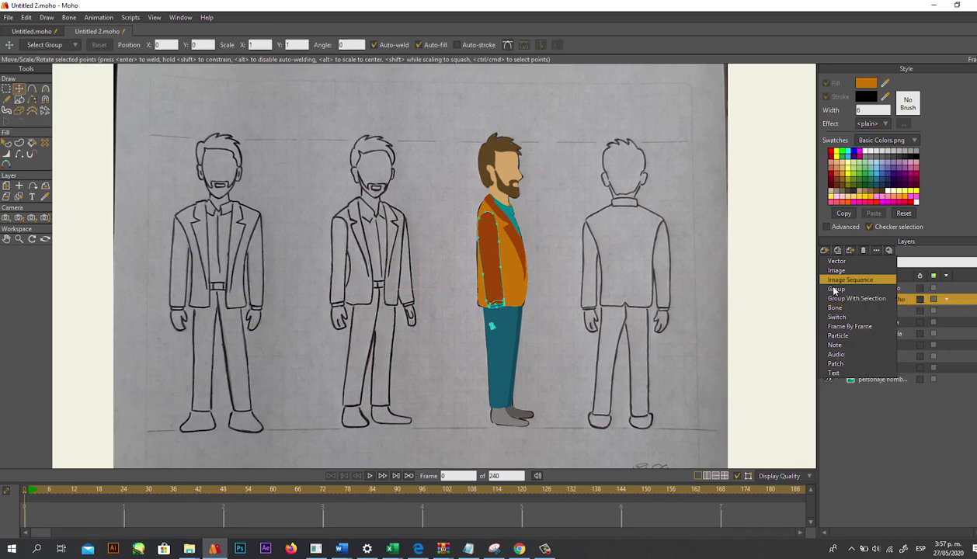
left_click(836, 317)
type("ma")
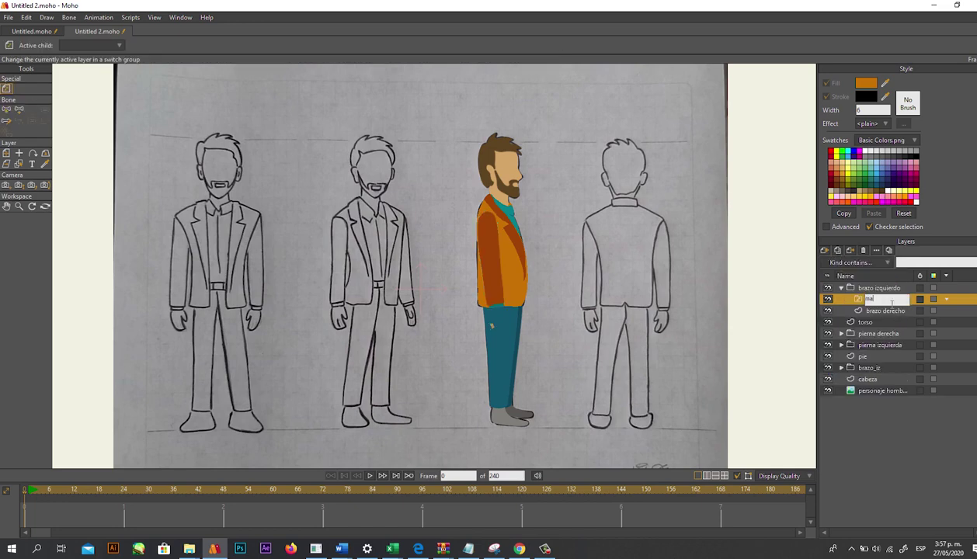
type("nos")
key("Return")
Step: Add a vector layer named "mano 1" above manos and paste the cut hand shape into it
type("manol")
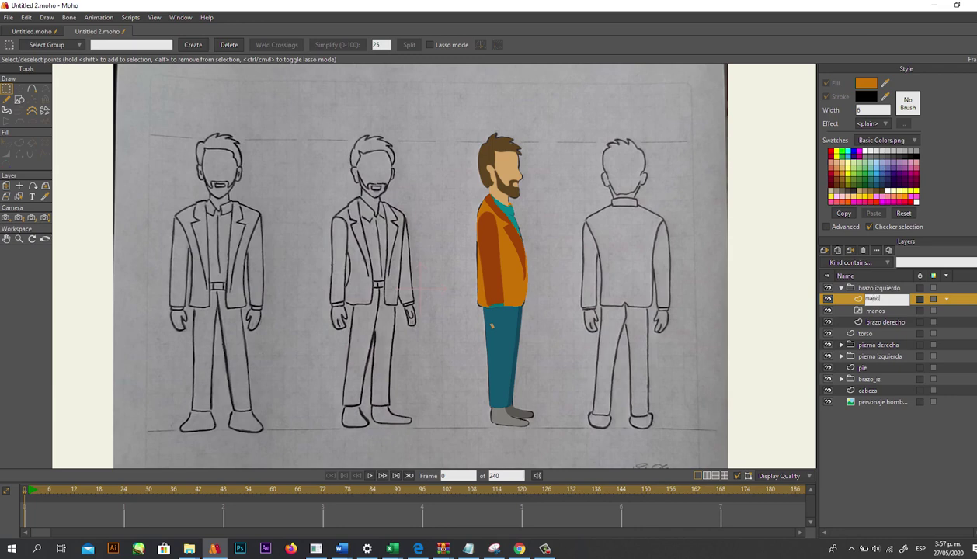
key("BackSpace")
key("BackSpace")
type("no 1")
key("BackSpace")
key("BackSpace")
key("BackSpace")
key("BackSpace")
type("no 1")
key("Return")
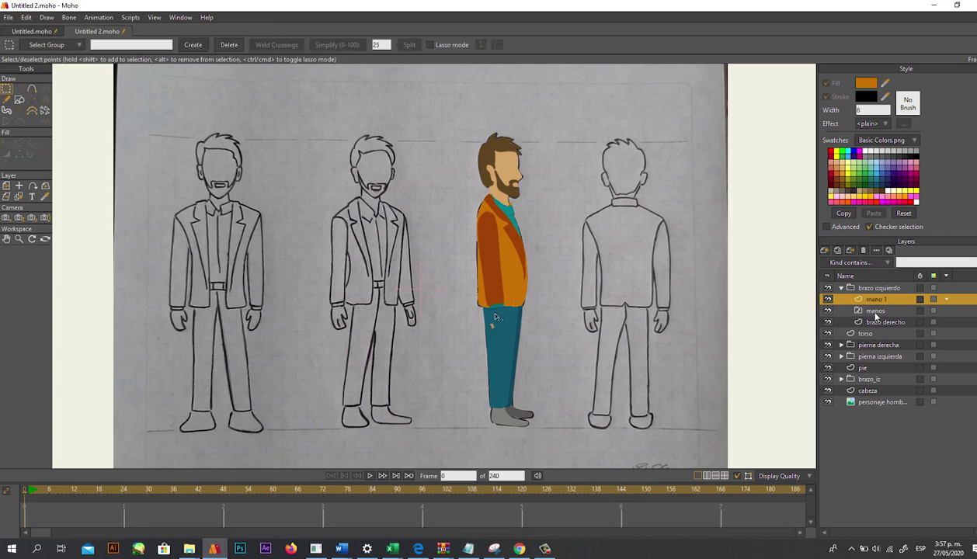
key("t")
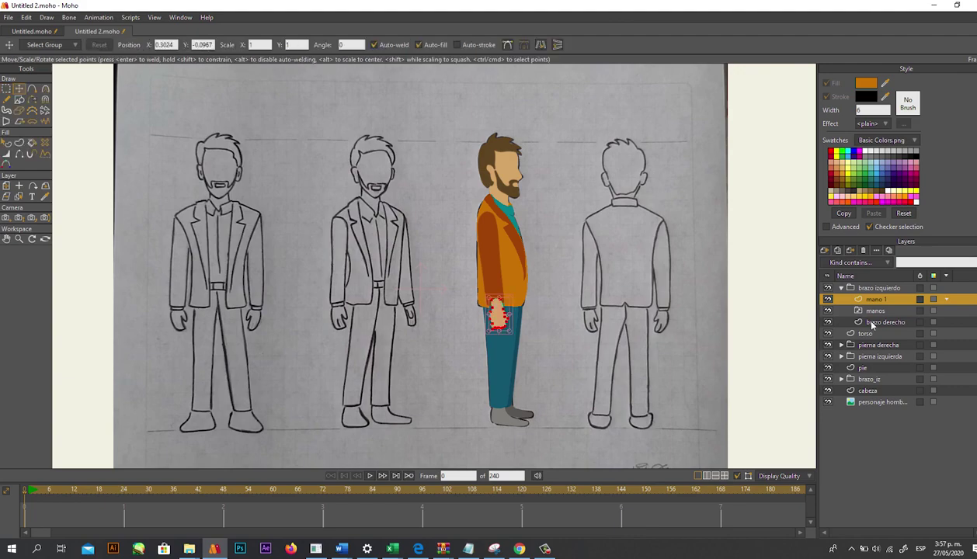
Step: Cut the leftover finger shapes from the brazo derecho layer and paste them into the mano 1 layer
scroll(443, 371, "up", 5)
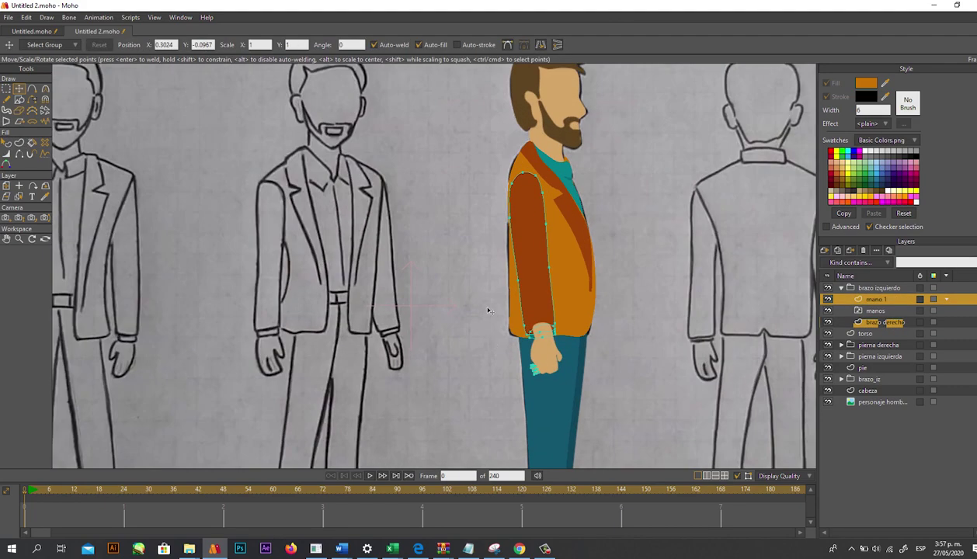
key("ctrl+r")
left_click(871, 322)
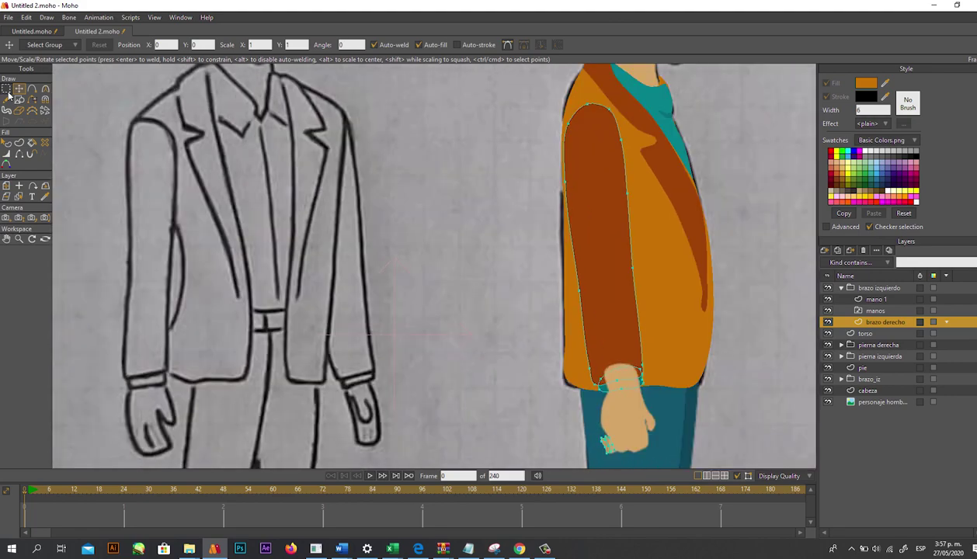
scroll(348, 168, "up", 3)
scroll(378, 187, "up", 5)
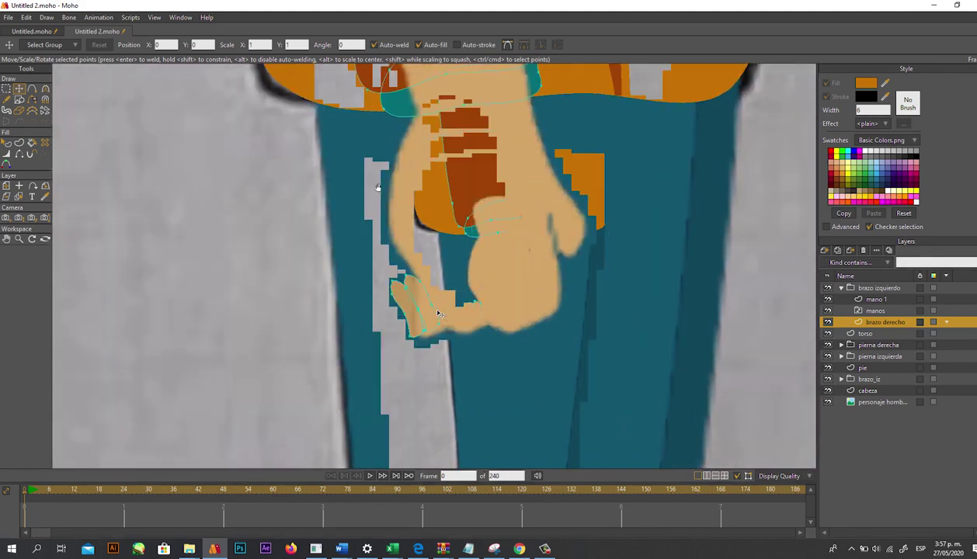
left_click_drag(374, 325, 386, 302)
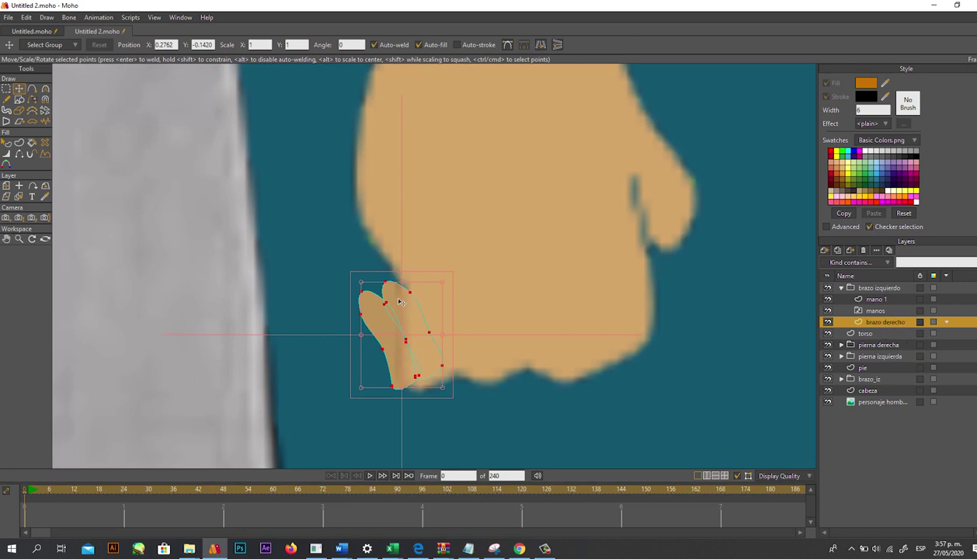
left_click(875, 311)
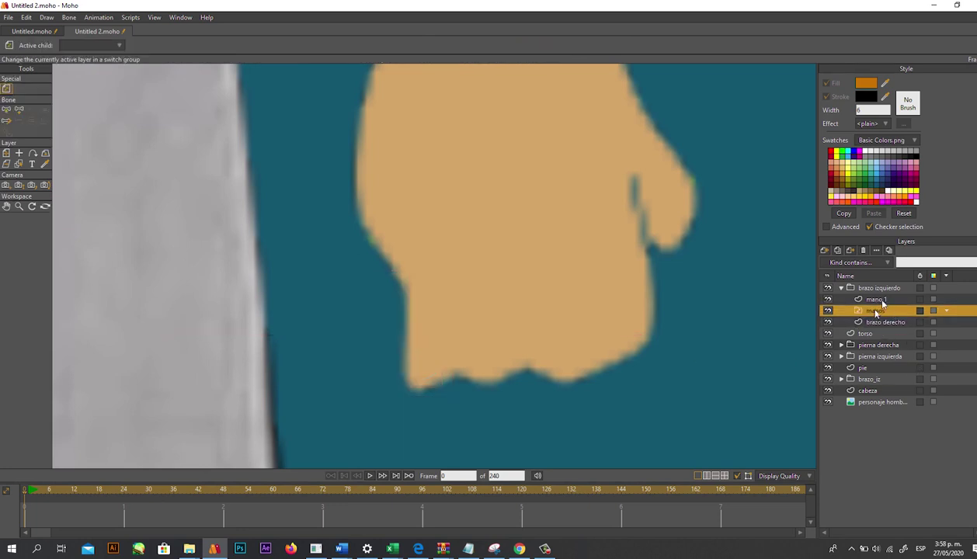
left_click_drag(880, 300, 807, 299)
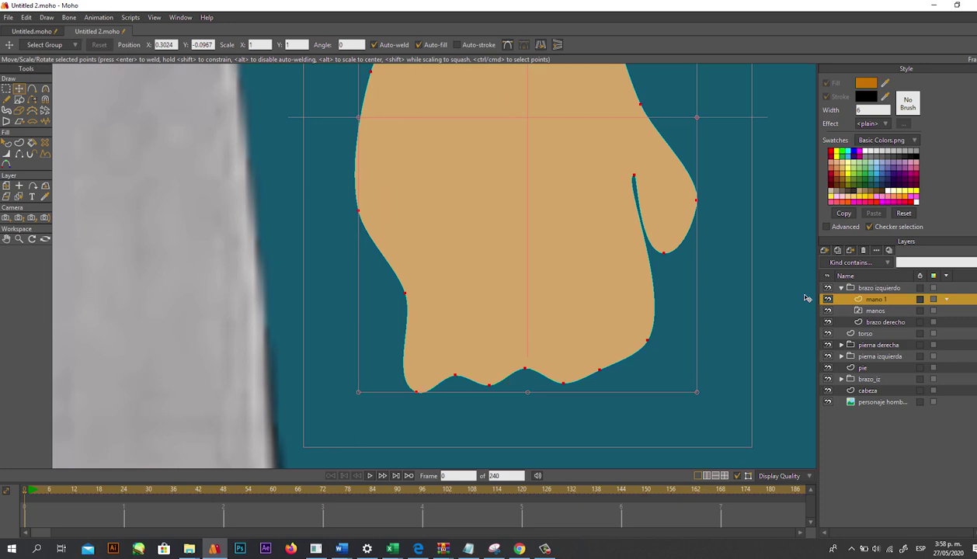
scroll(807, 299, "down", 2)
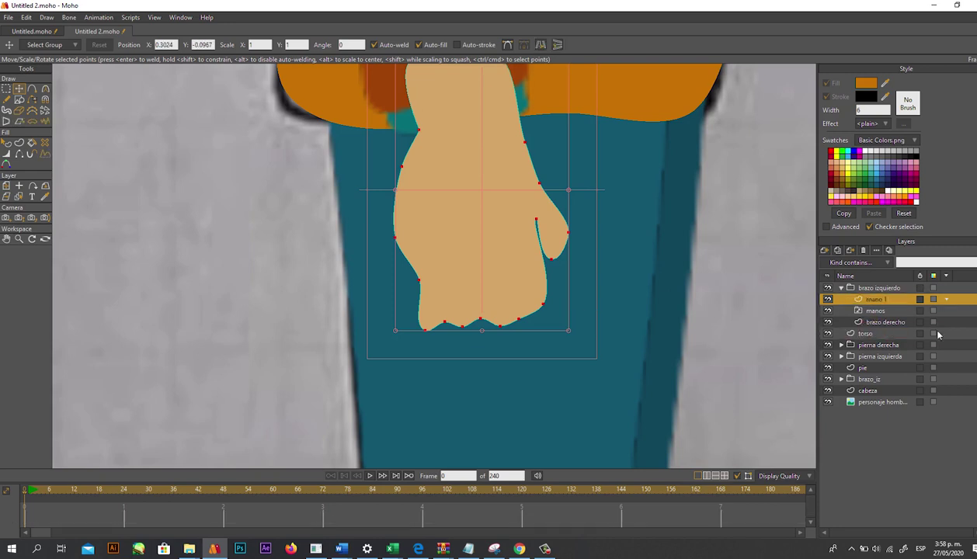
left_click(936, 321)
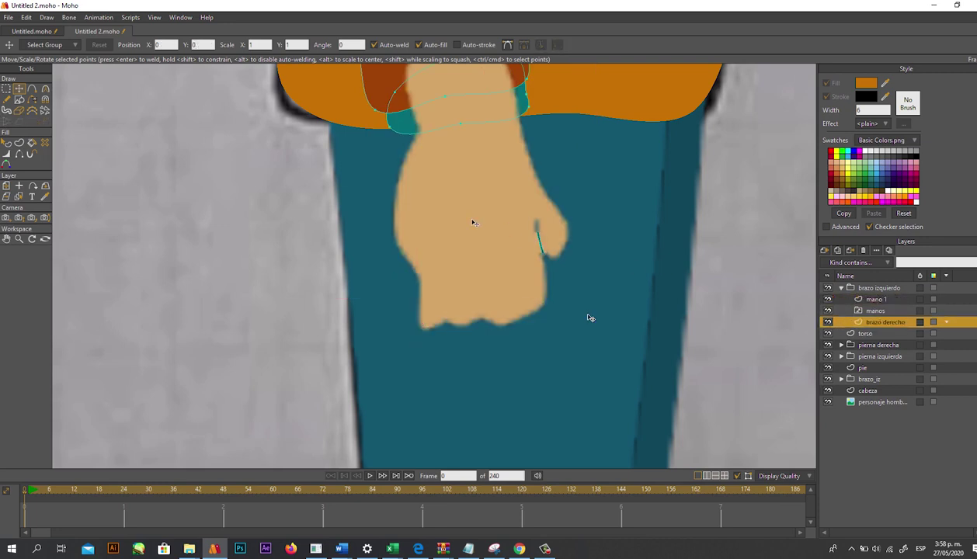
left_click(886, 299)
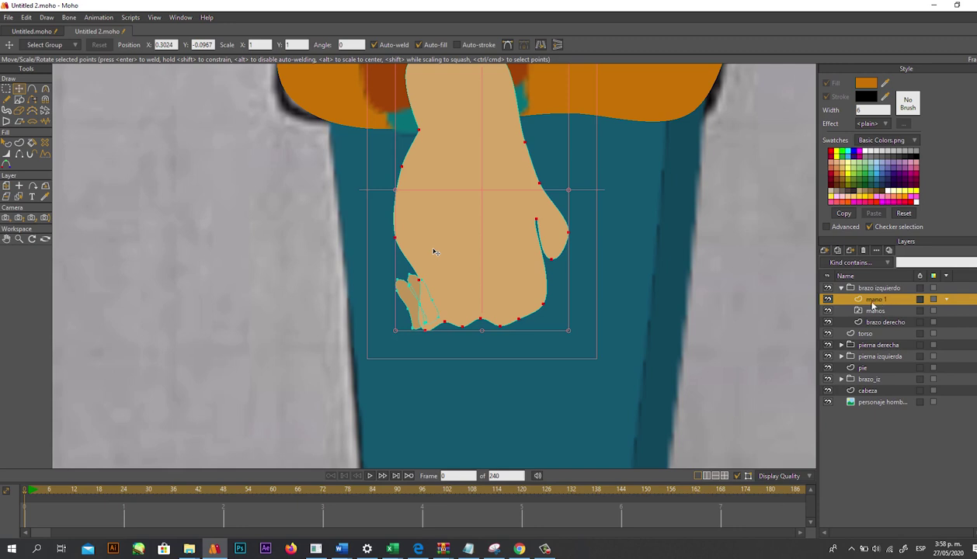
Step: Nest the mano 1 layer inside the manos switch and place brazo derecho above the switch
left_click_drag(872, 303, 859, 313)
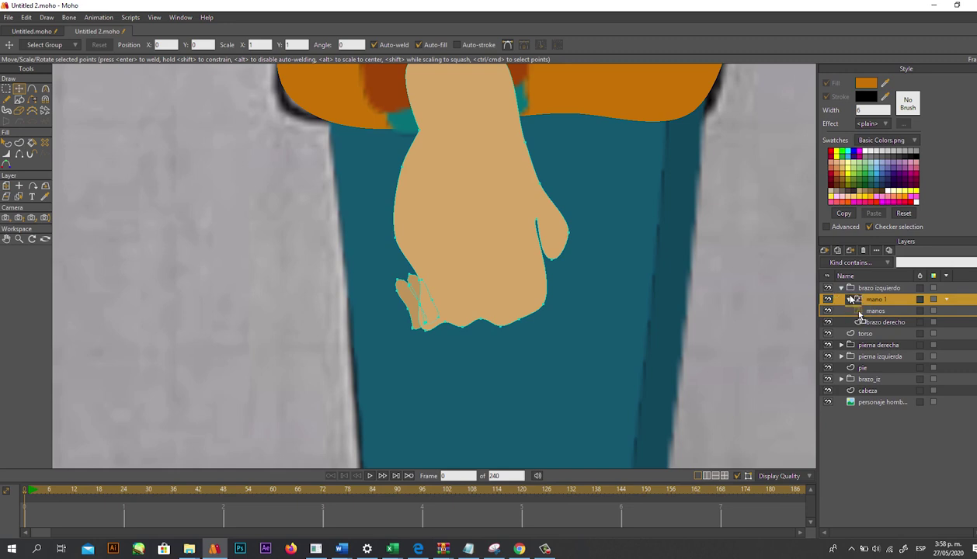
left_click(882, 322)
left_click_drag(859, 312, 881, 299)
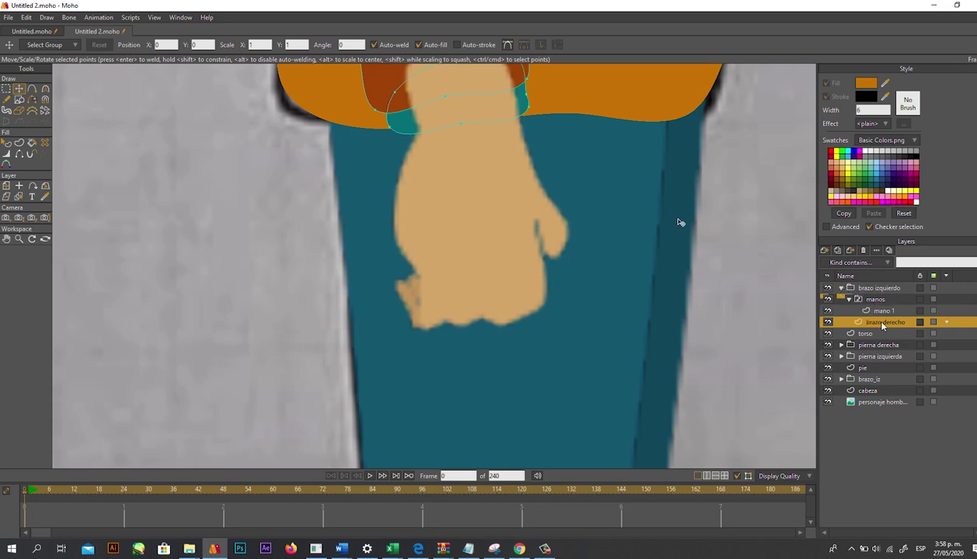
scroll(678, 220, "down", 10)
scroll(678, 220, "up", 6)
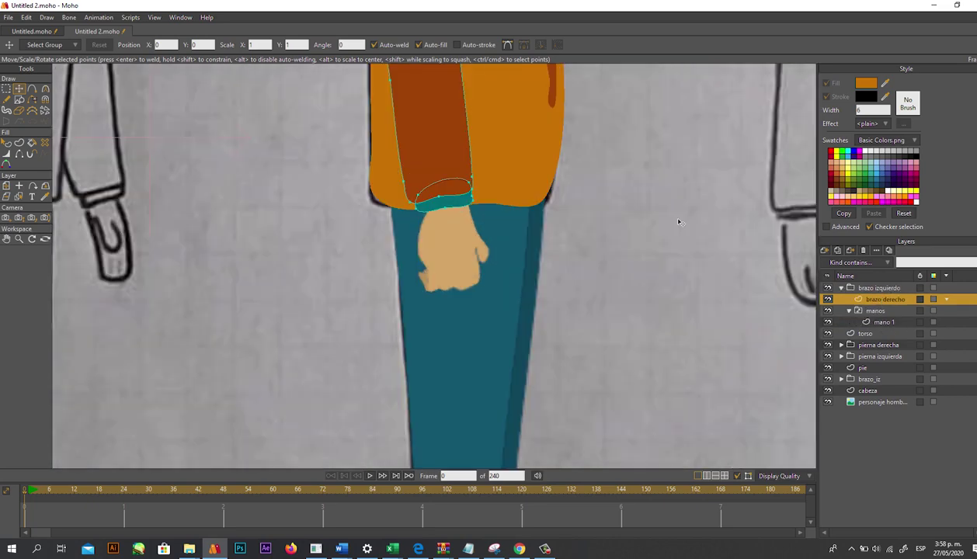
Step: Review the contents of the brazo izquierdo and pierna derecha groups and collapse both
left_click(856, 288)
scroll(448, 267, "down", 5)
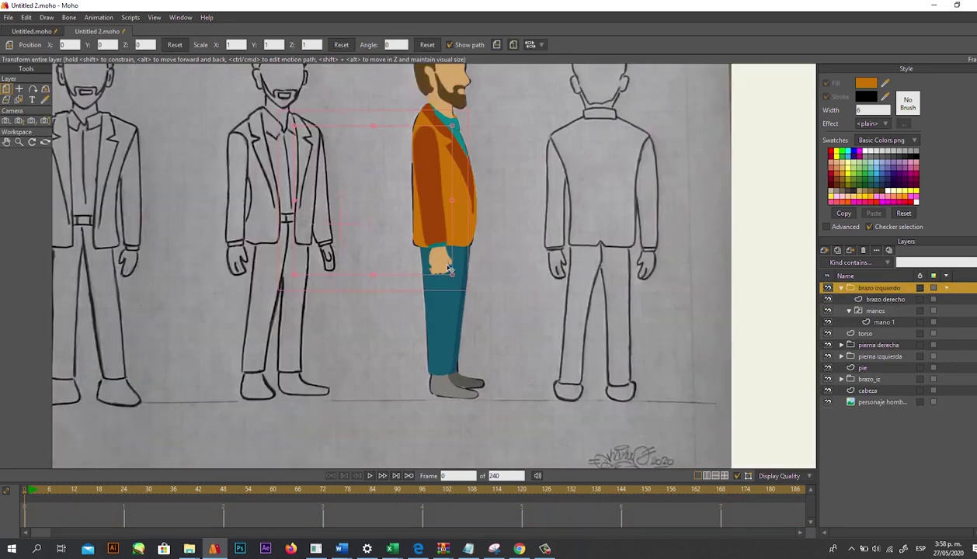
left_click(872, 301)
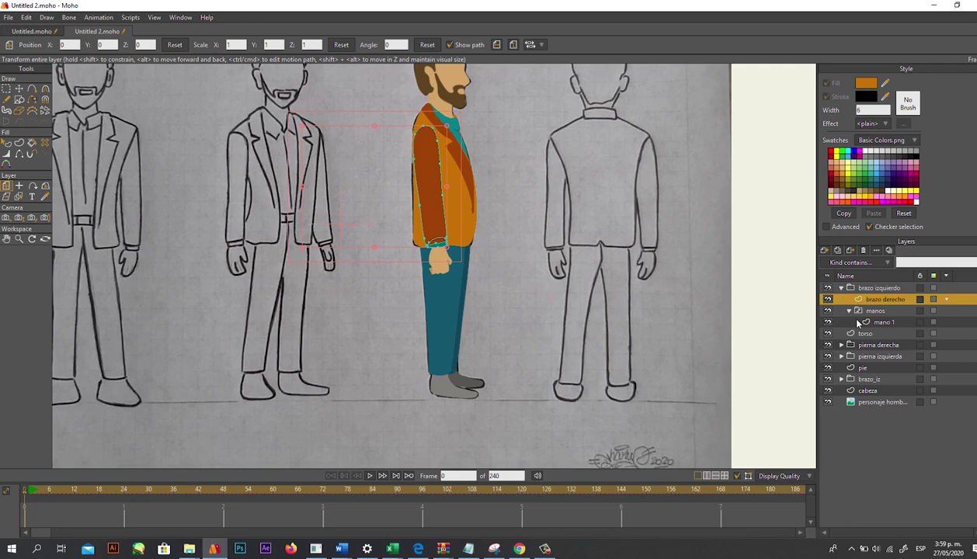
left_click(841, 288)
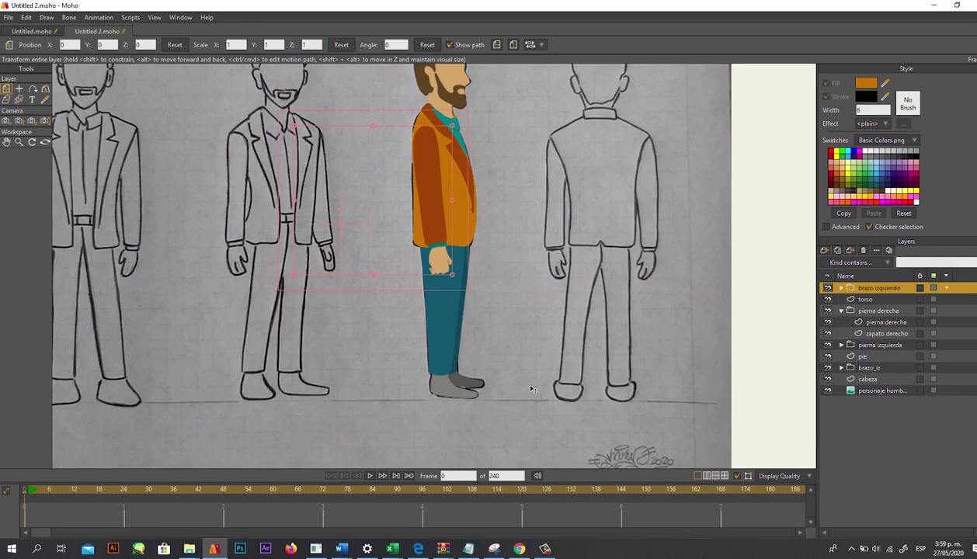
left_click(841, 310)
Step: Expand the pierna izquierda group and move the pie layer into it
left_click(841, 321)
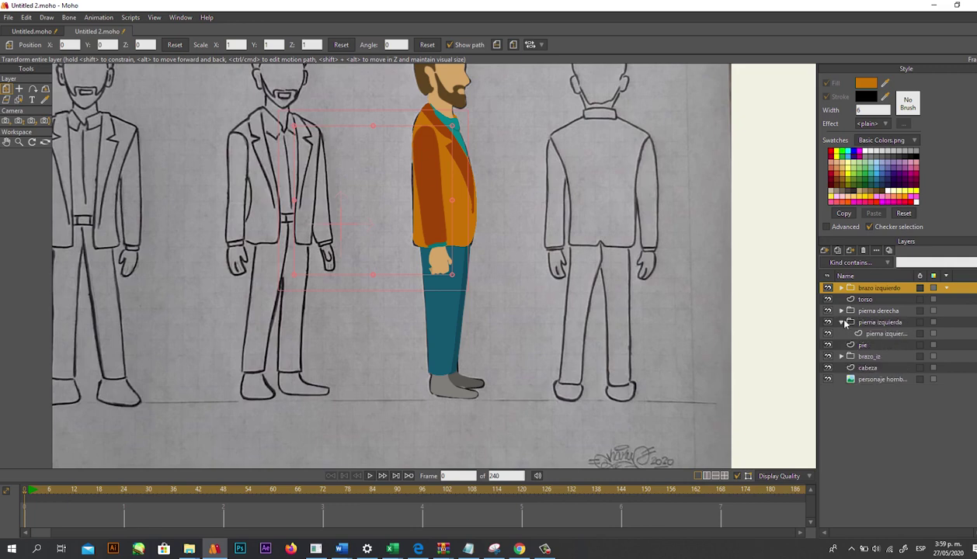
left_click(861, 344)
left_click(870, 345)
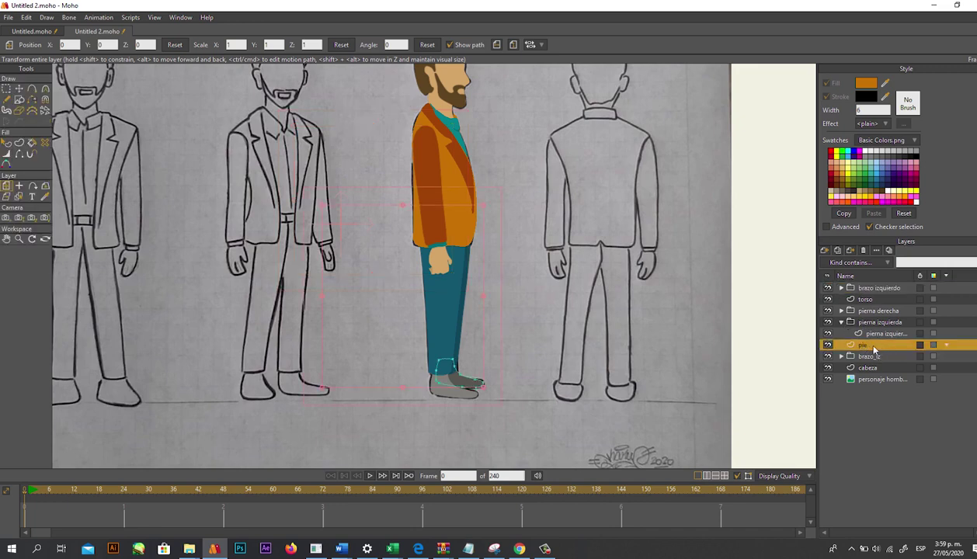
left_click_drag(873, 350, 880, 327)
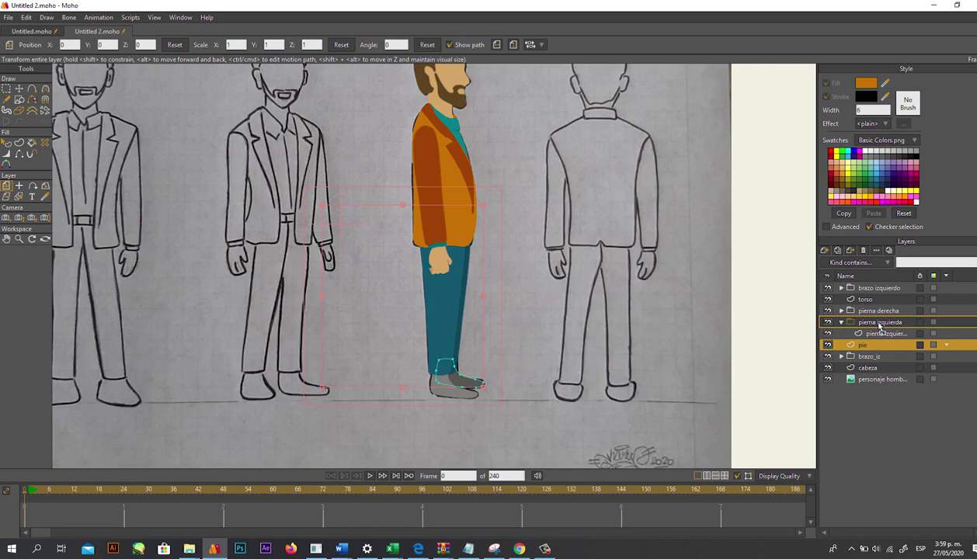
left_click_drag(880, 327, 880, 327)
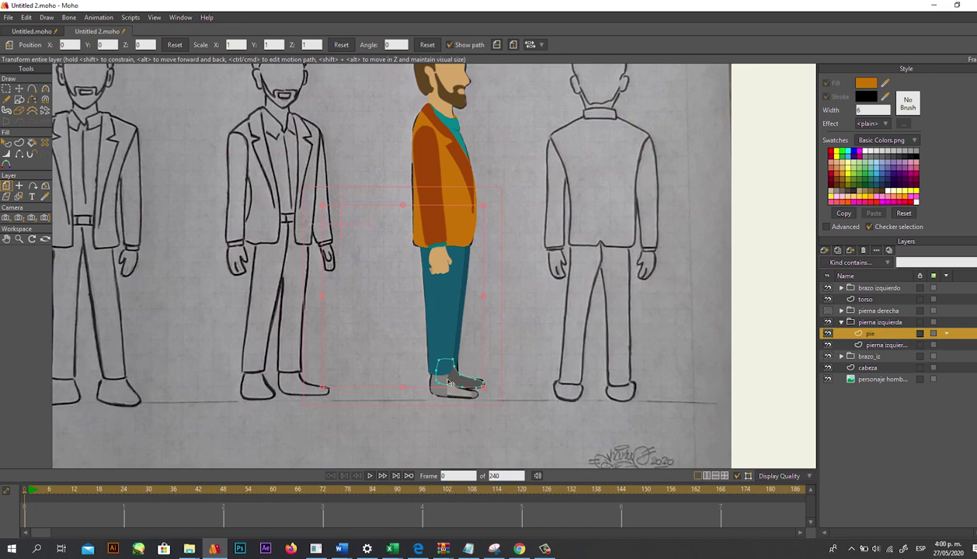
Step: Hide the pierna derecha group and move pie below the leg layer inside the pierna izquierda group
left_click(828, 311)
left_click_drag(870, 334, 873, 349)
left_click(828, 312)
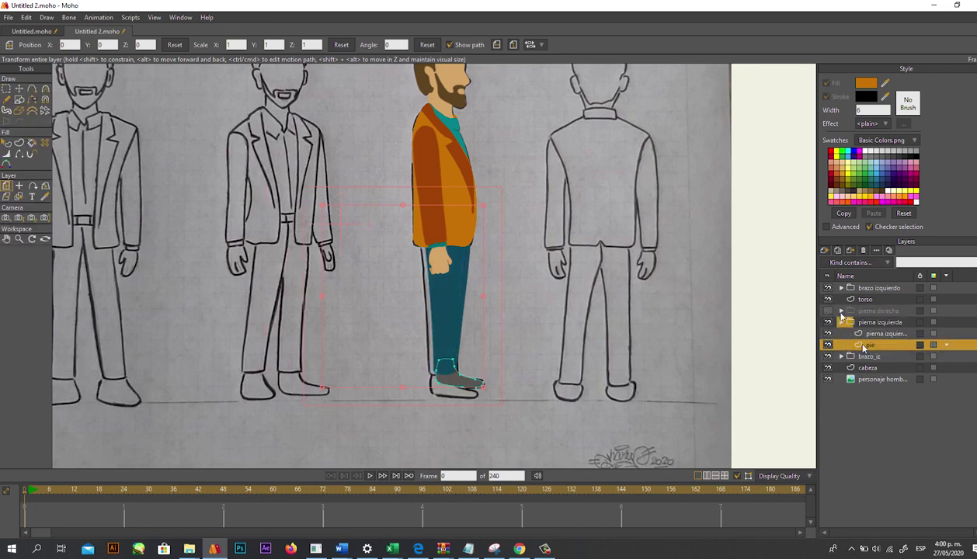
Step: Examine the coloured side-view character up close and as a whole, from head and jacket down to the legs and feet
scroll(456, 195, "down", 2)
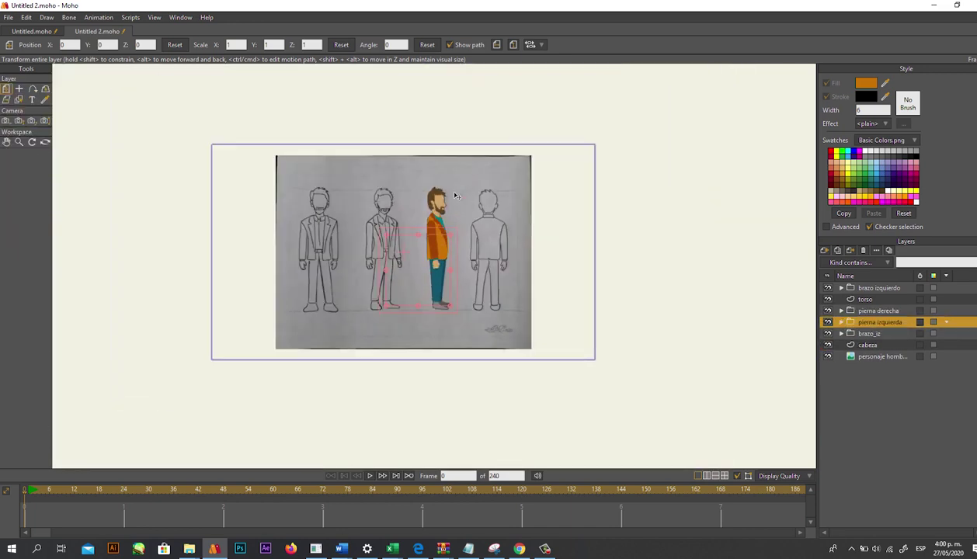
scroll(454, 194, "up", 3)
scroll(454, 194, "down", 3)
scroll(457, 196, "up", 3)
scroll(457, 186, "down", 1)
scroll(457, 132, "up", 1)
scroll(457, 132, "up", 2)
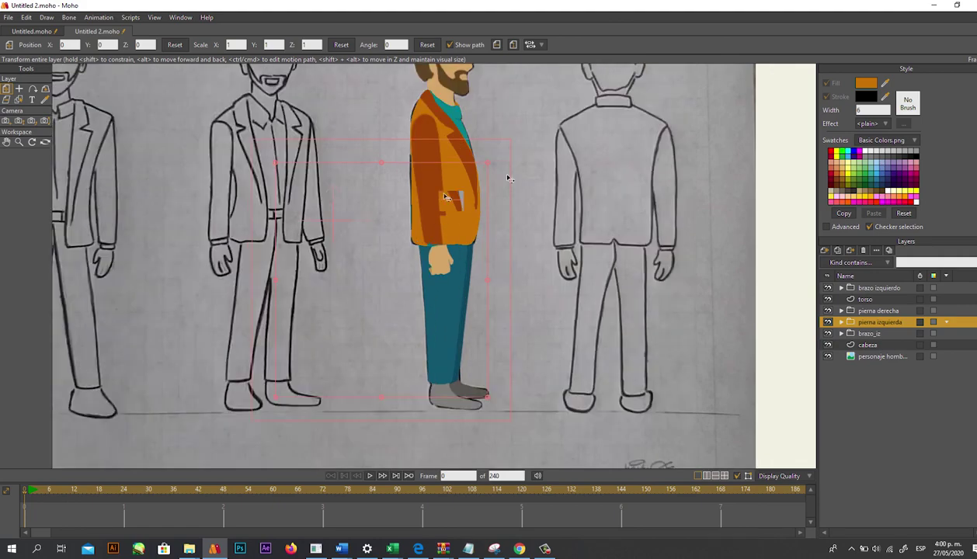
scroll(445, 233, "up", 1)
scroll(445, 233, "down", 2)
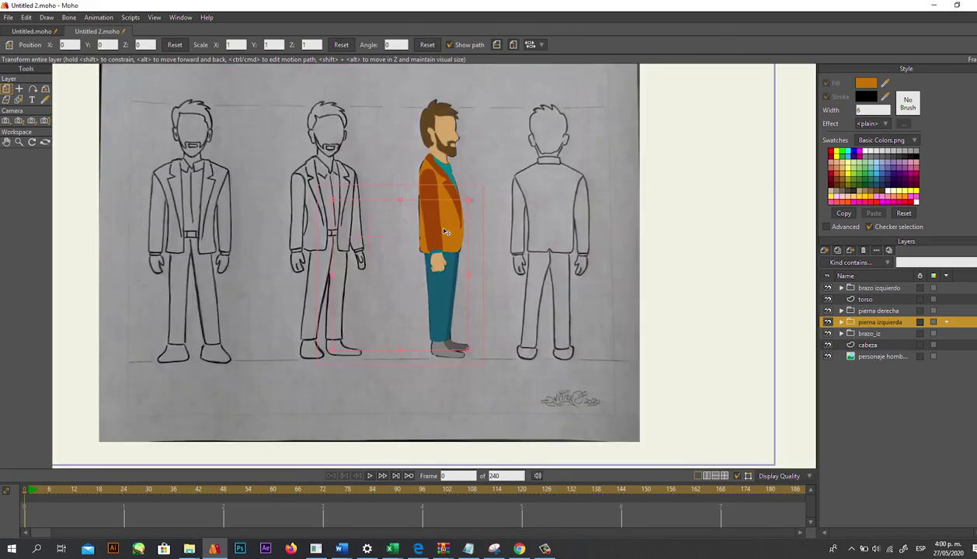
scroll(466, 111, "up", 3)
mouse_move(468, 113)
left_mouse_down()
mouse_move(474, 279)
mouse_move(430, 381)
mouse_move(464, 112)
left_mouse_up()
scroll(464, 112, "down", 2)
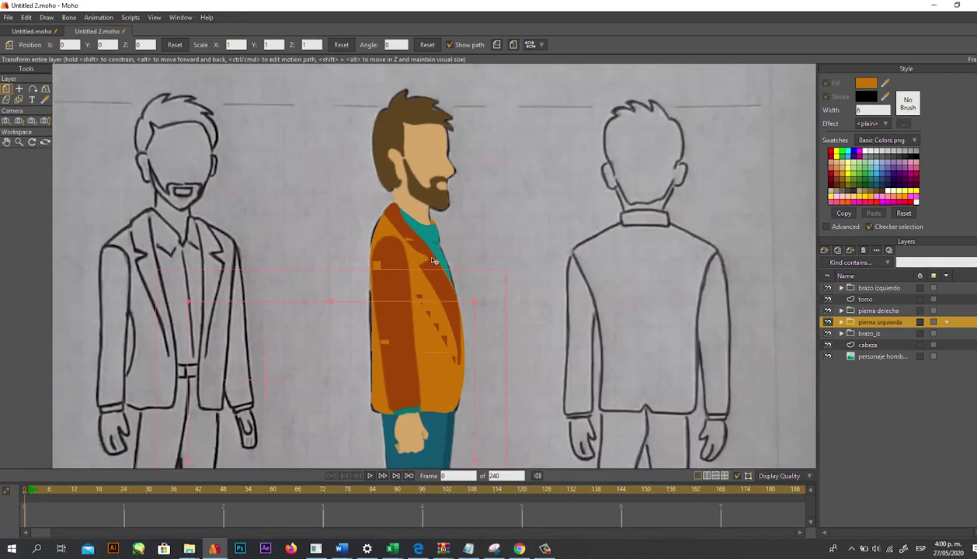
scroll(436, 262, "up", 3)
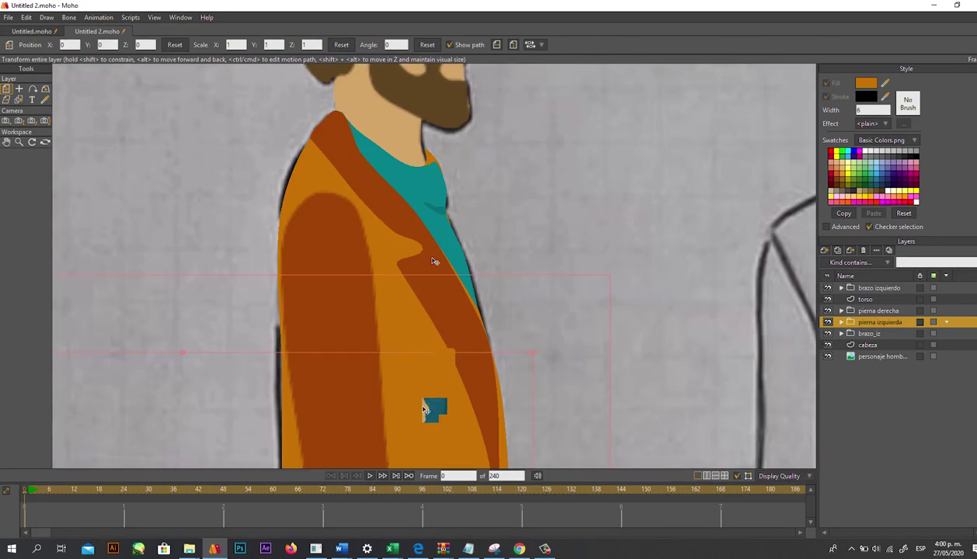
scroll(435, 261, "down", 3)
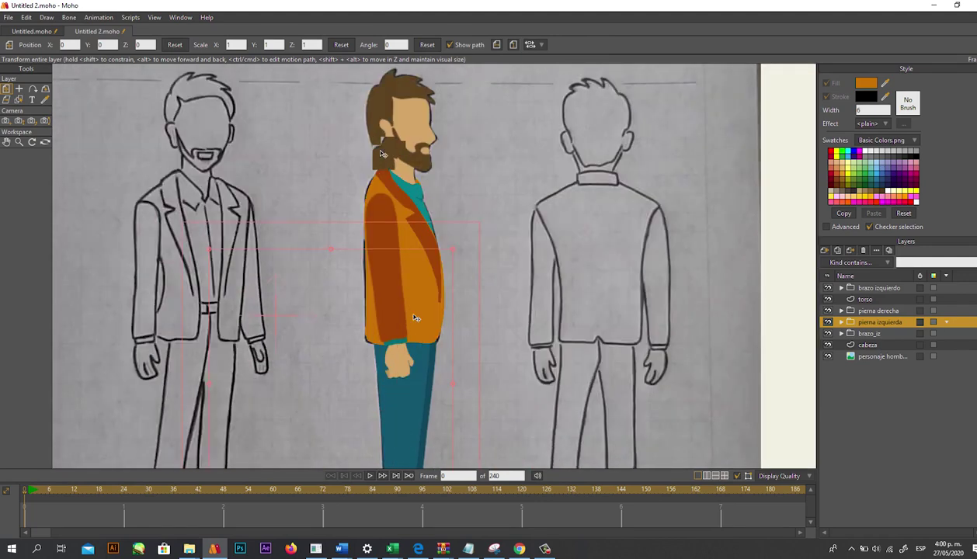
Step: Select the hair shape on the cabeza layer and apply the Shaded fill effect to it
left_click(884, 345)
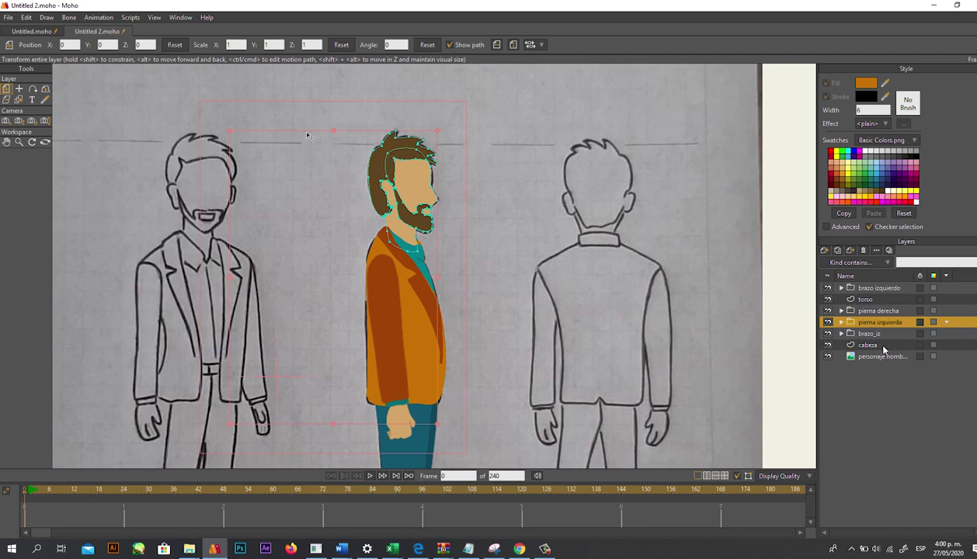
left_click(884, 348)
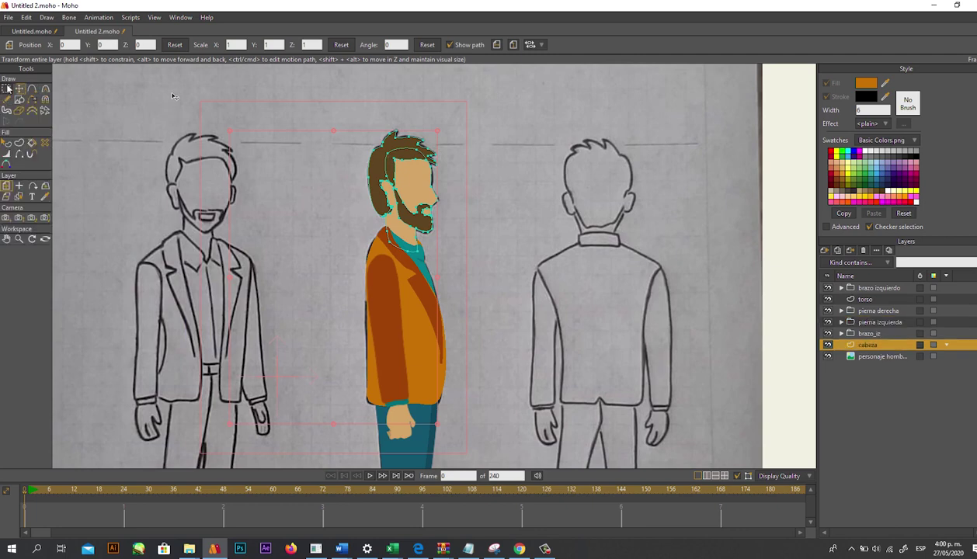
left_click(4, 143)
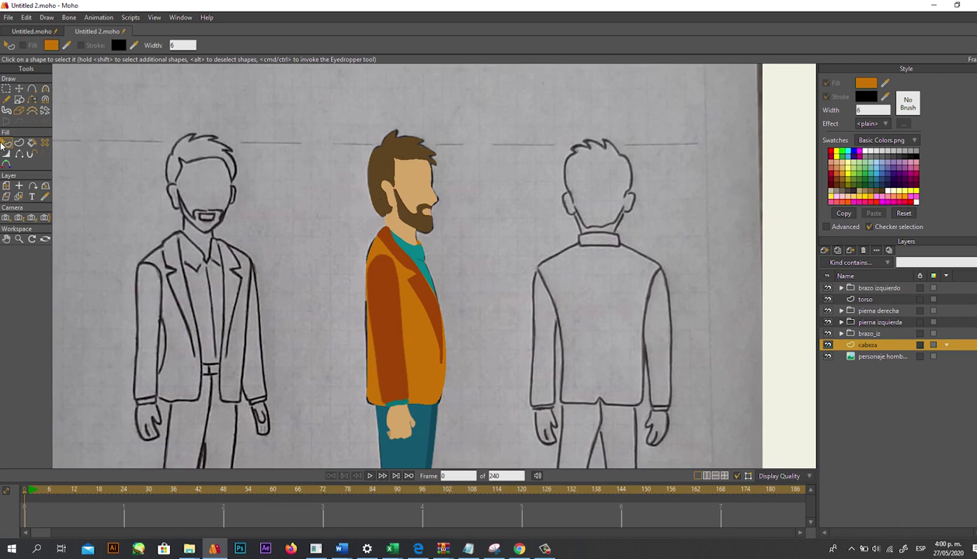
left_click(376, 174)
left_click(873, 123)
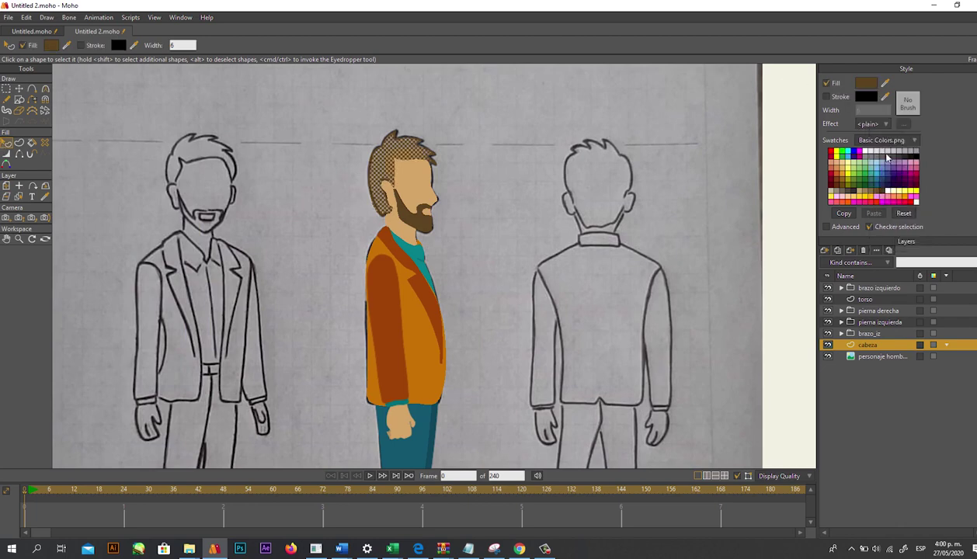
left_click(887, 153)
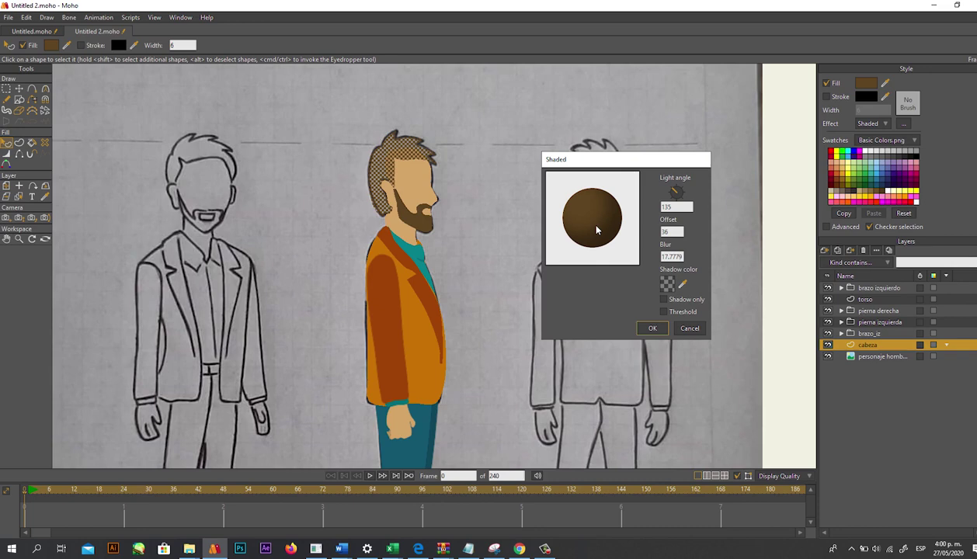
Step: Set the hair shading's light angle to 137.73, its offset to 53 and its blur to 0.50
scroll(672, 233, "up", 17)
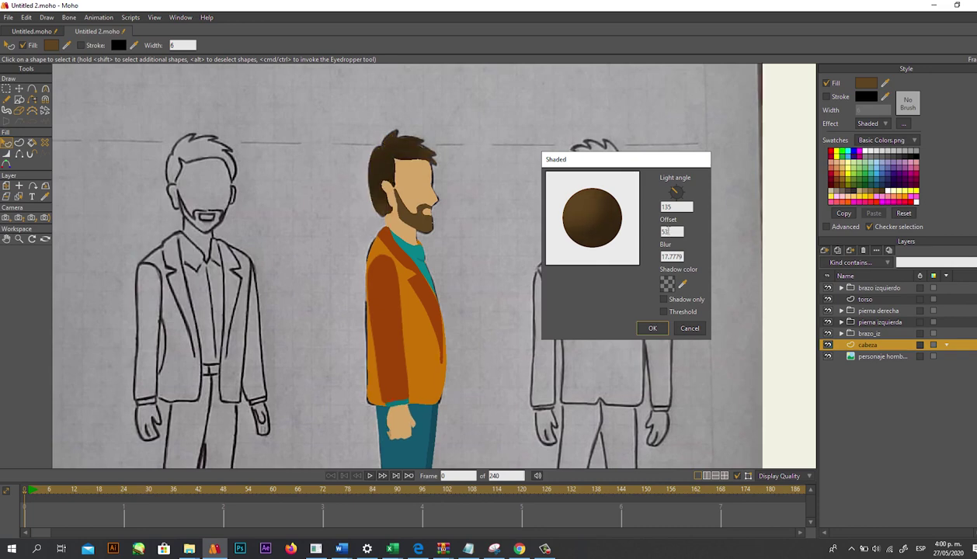
key("BackSpace")
type("0")
scroll(668, 233, "up", 3)
scroll(673, 257, "down", 15)
type("0")
scroll(671, 258, "down", 20)
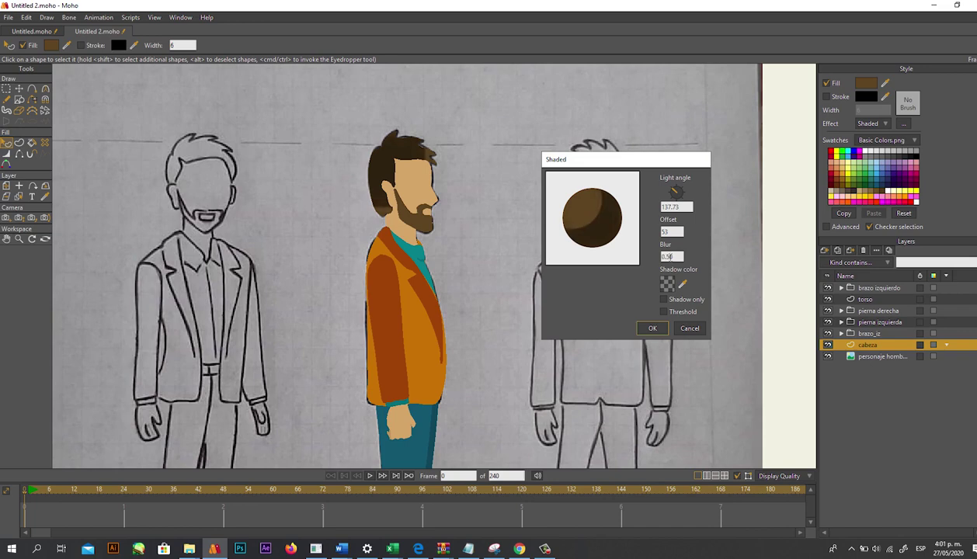
Step: Try a softer hair shading with a blur of 4.50 and a light angle of 162.73
scroll(671, 257, "down", 1)
scroll(678, 257, "down", 2)
scroll(669, 256, "up", 9)
scroll(674, 208, "up", 5)
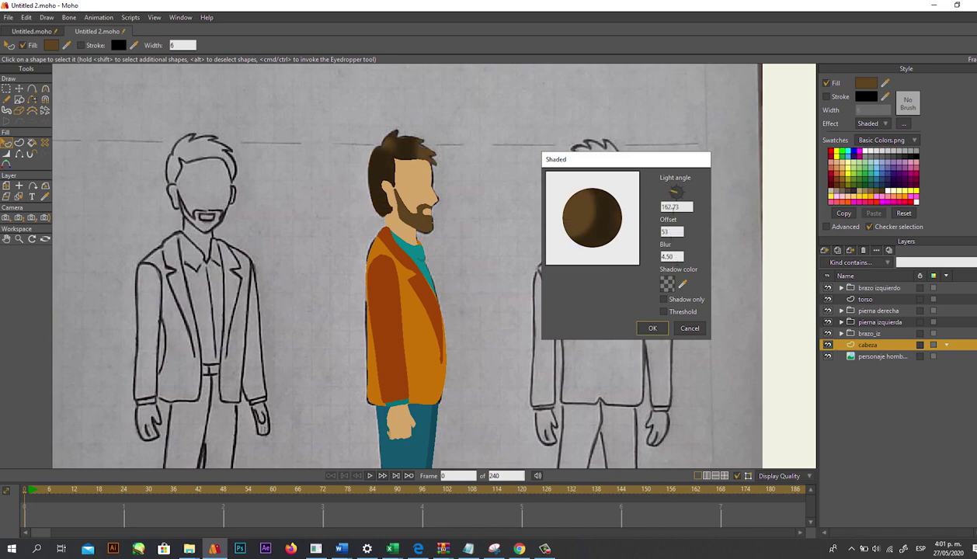
Step: Set the hair shading's light angle to 132.73, its offset to 126 and its blur to 10.50
scroll(674, 208, "down", 6)
scroll(671, 233, "up", 16)
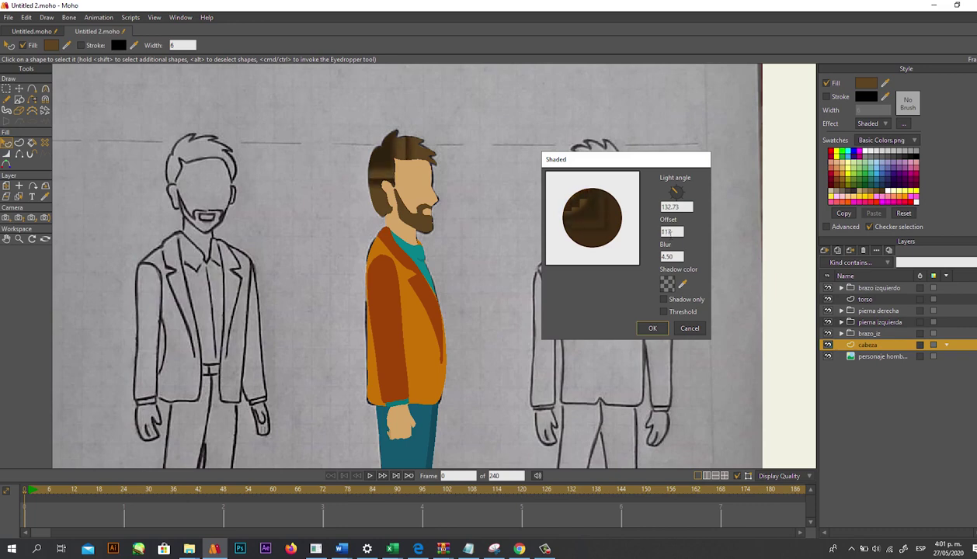
scroll(670, 231, "up", 4)
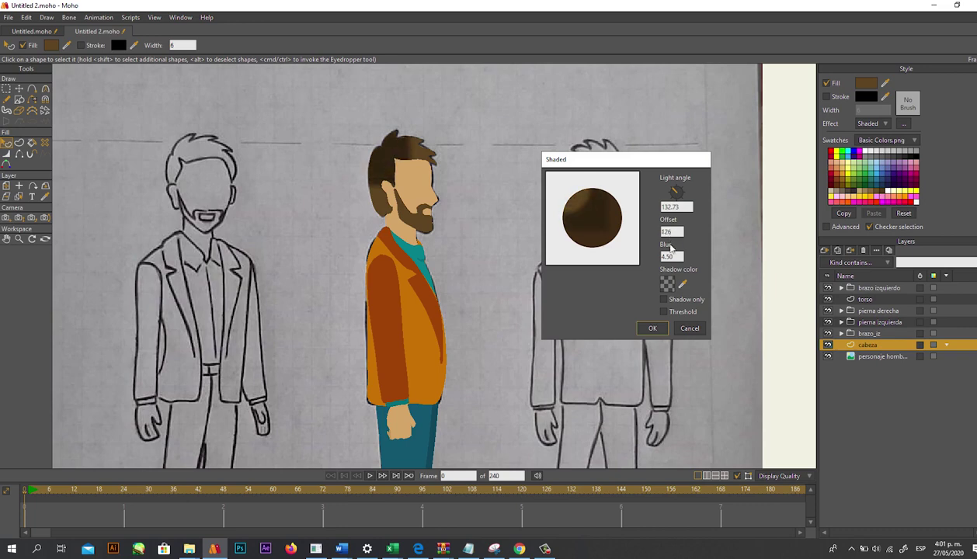
scroll(671, 247, "up", 2)
scroll(671, 248, "up", 6)
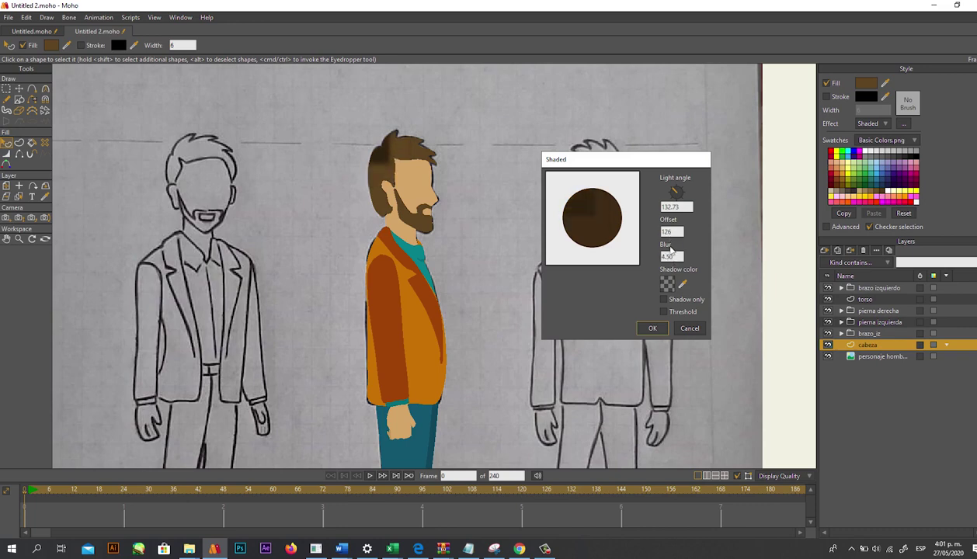
scroll(672, 249, "up", 3)
Step: Set the hair's shadow color to the orange D79021 with alpha 128 and accept the Shaded effect
left_click(667, 286)
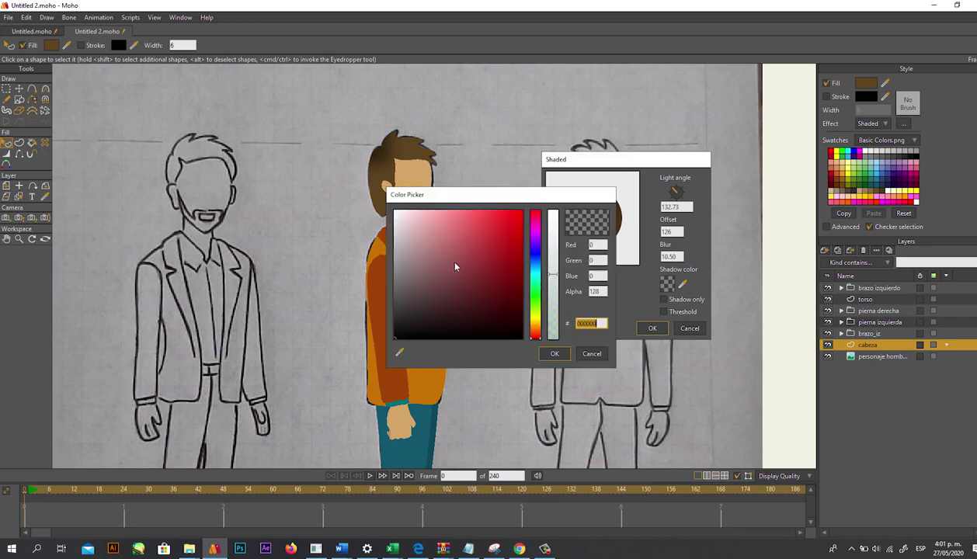
left_click(535, 321)
mouse_move(509, 287)
left_mouse_down()
mouse_move(514, 226)
mouse_move(503, 215)
mouse_move(512, 275)
mouse_move(514, 259)
left_mouse_up()
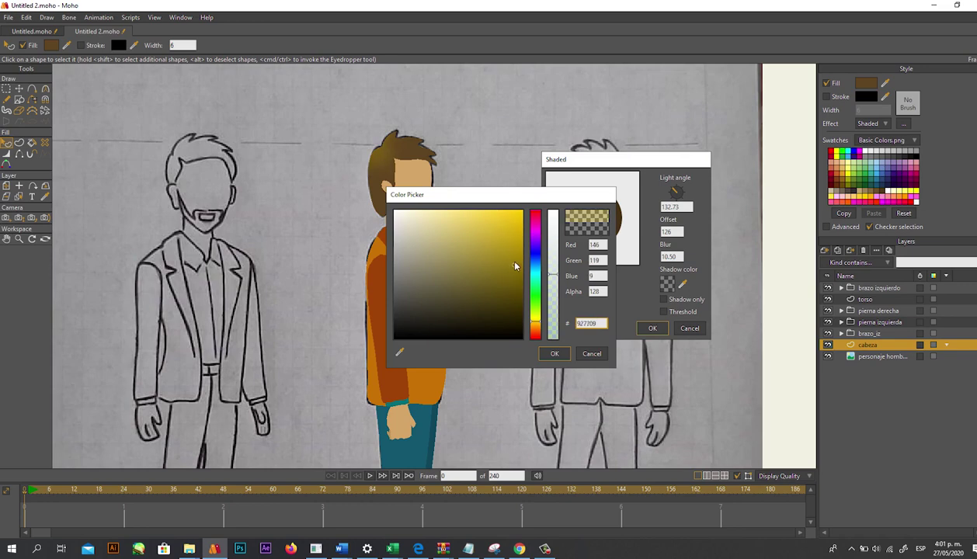
left_click_drag(533, 325, 534, 330)
left_click_drag(512, 295, 504, 226)
left_click(503, 231)
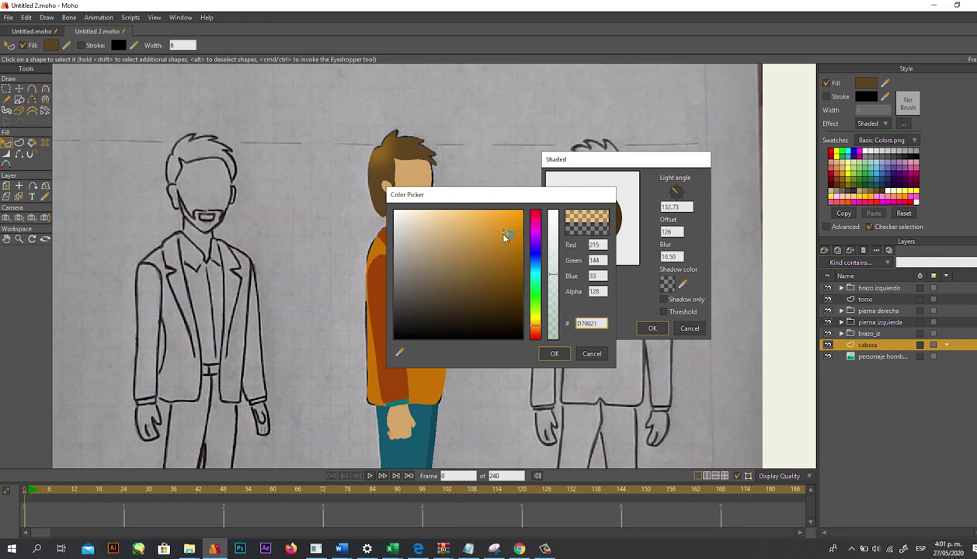
left_click(553, 353)
left_click(652, 328)
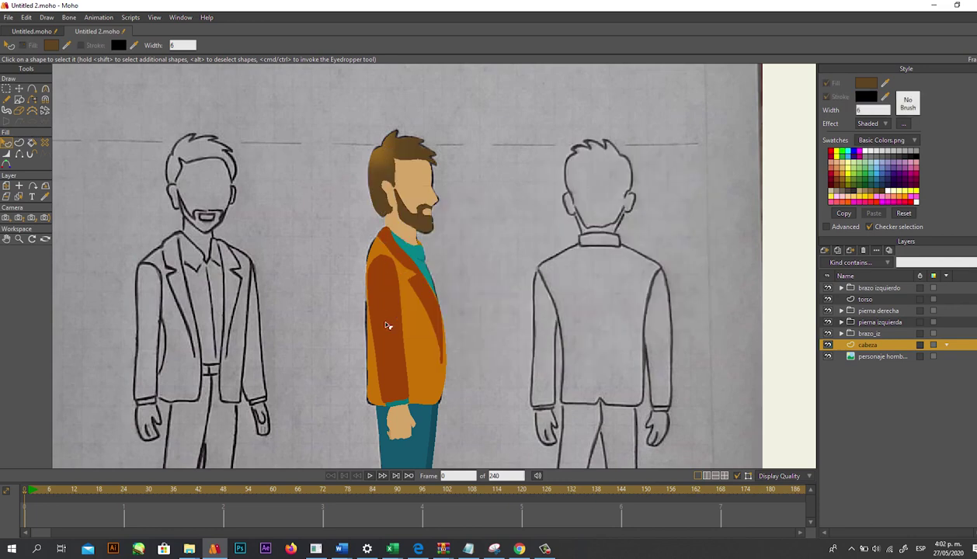
scroll(381, 327, "up", 2)
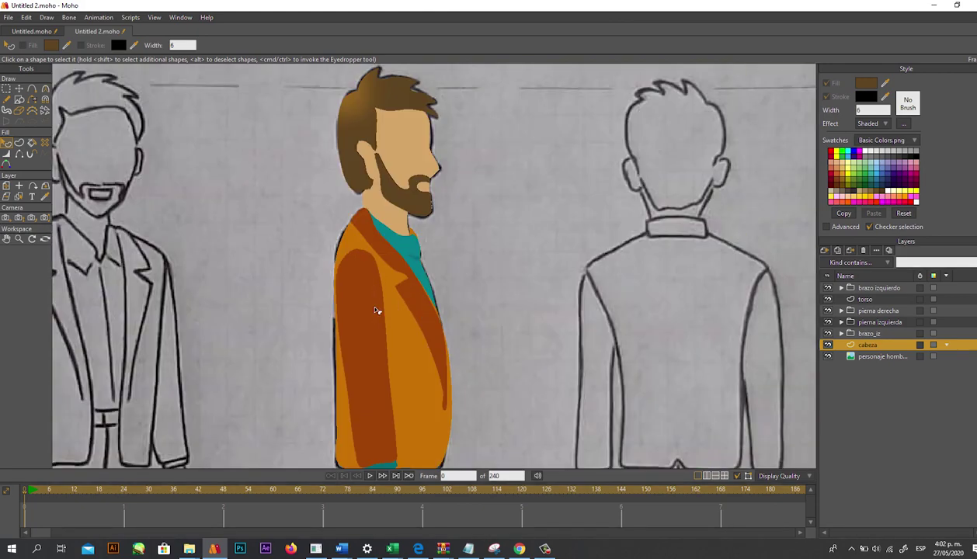
scroll(378, 311, "down", 4)
scroll(403, 369, "up", 1)
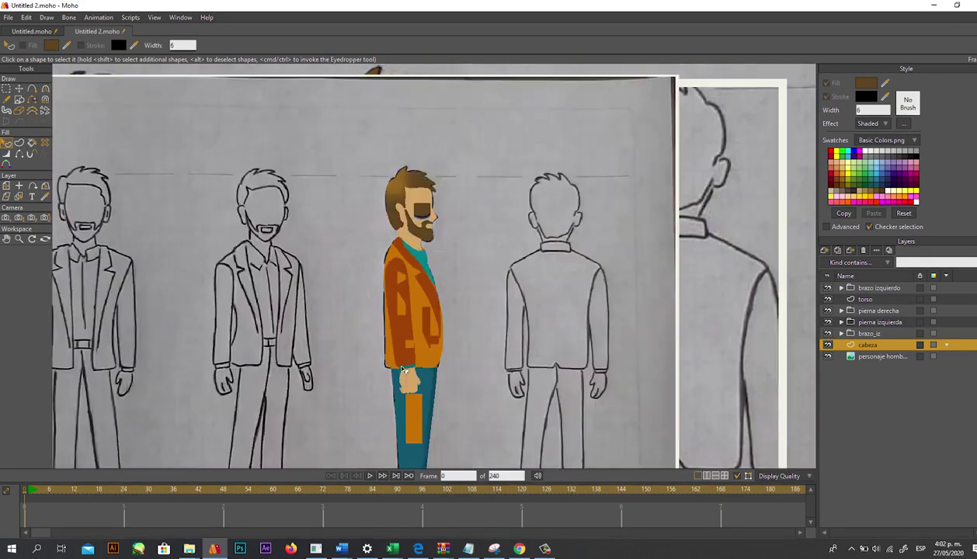
scroll(375, 310, "up", 4)
scroll(375, 310, "down", 3)
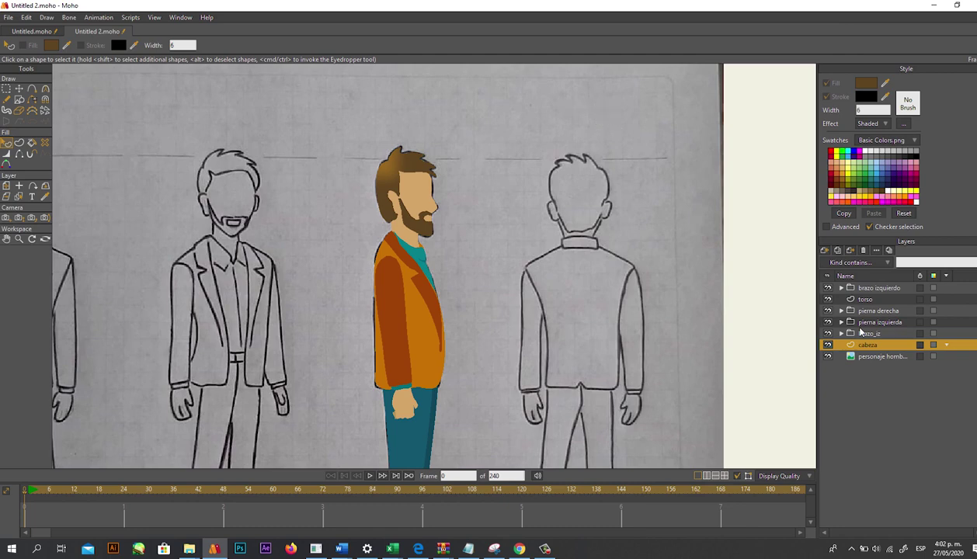
Step: Rename the brazo izquierdo group as brazo_der
double_click(861, 332)
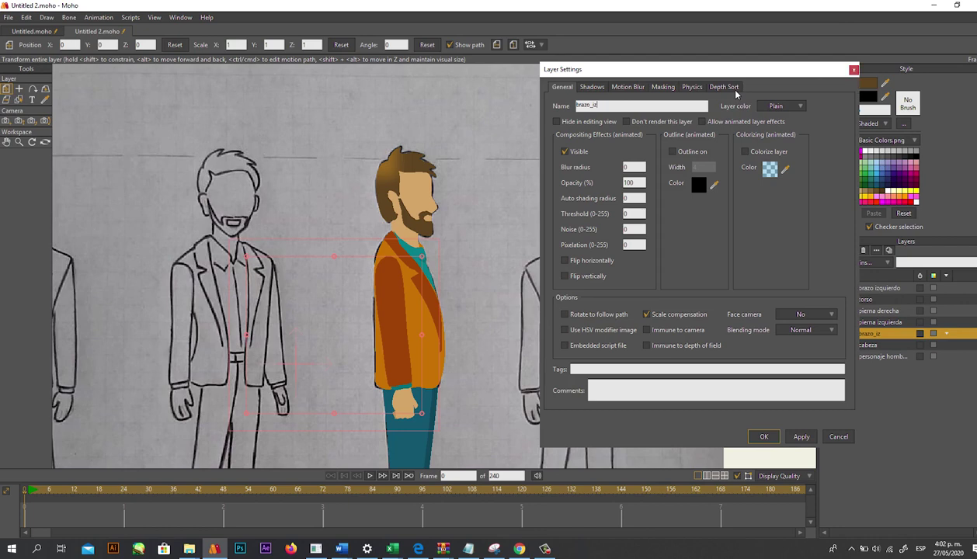
left_click(892, 288)
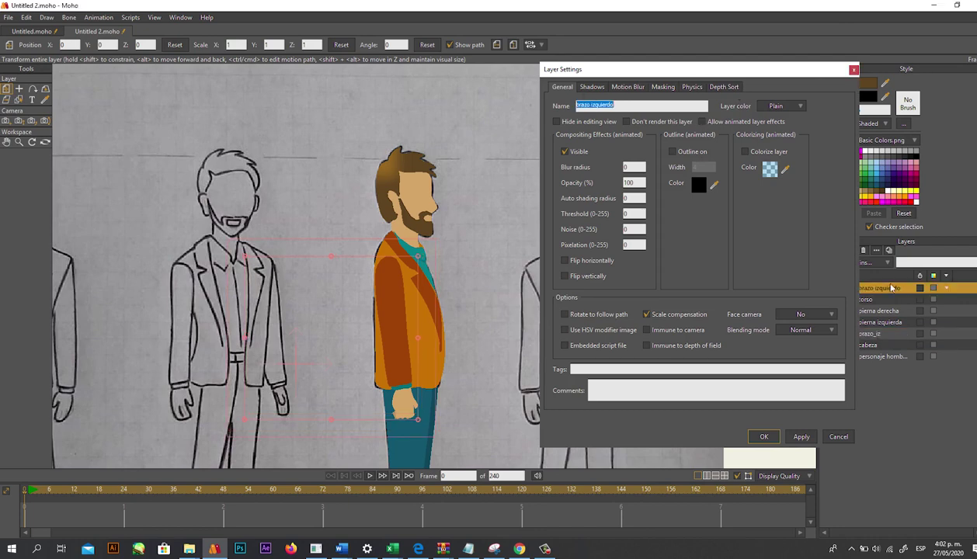
type("brazo")
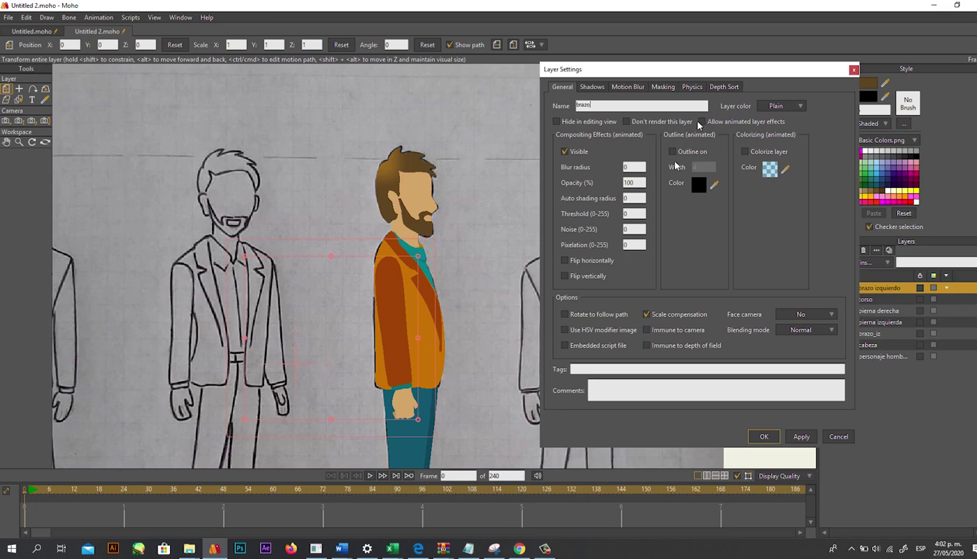
type("_der")
left_click(778, 434)
left_click(767, 440)
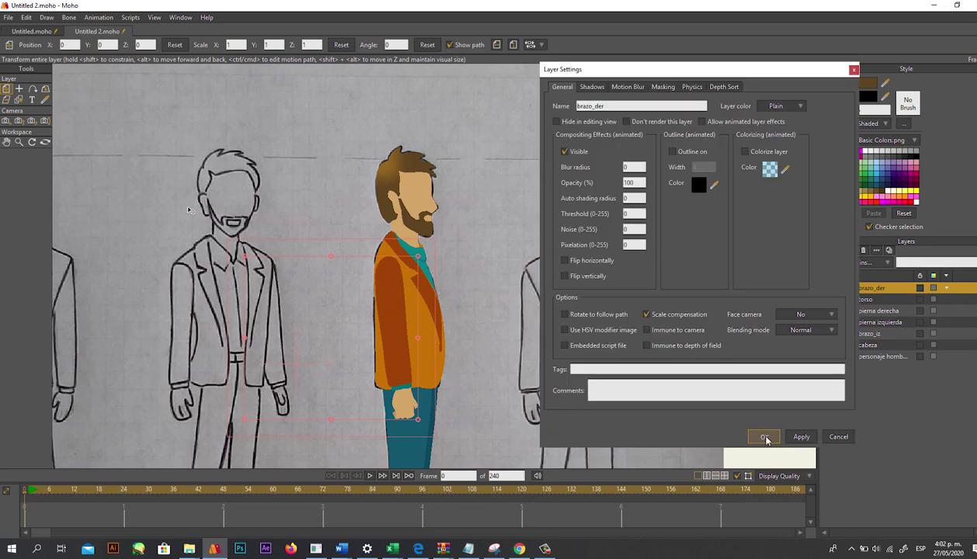
left_click(767, 439)
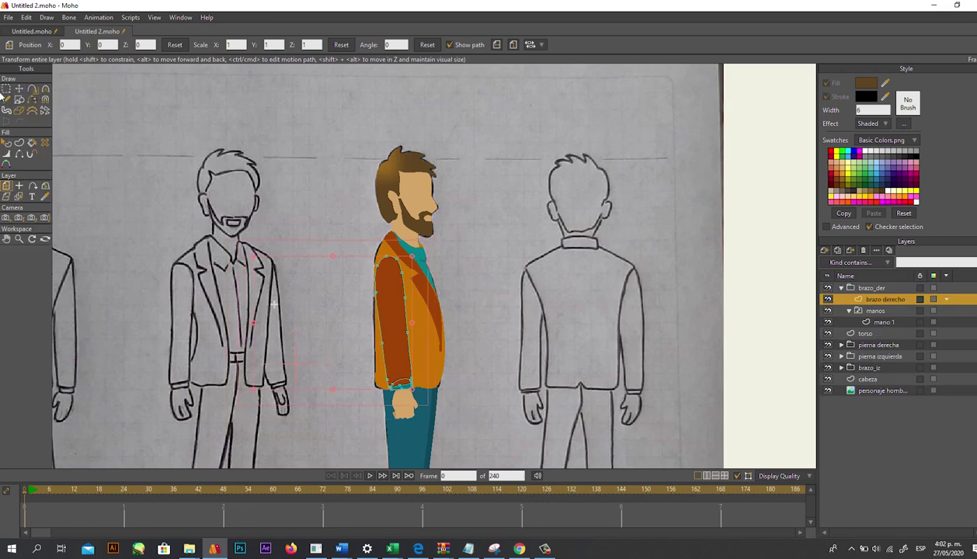
Step: Try to add a curve down the length of the sleeve on the brazo derecho layer
key("a")
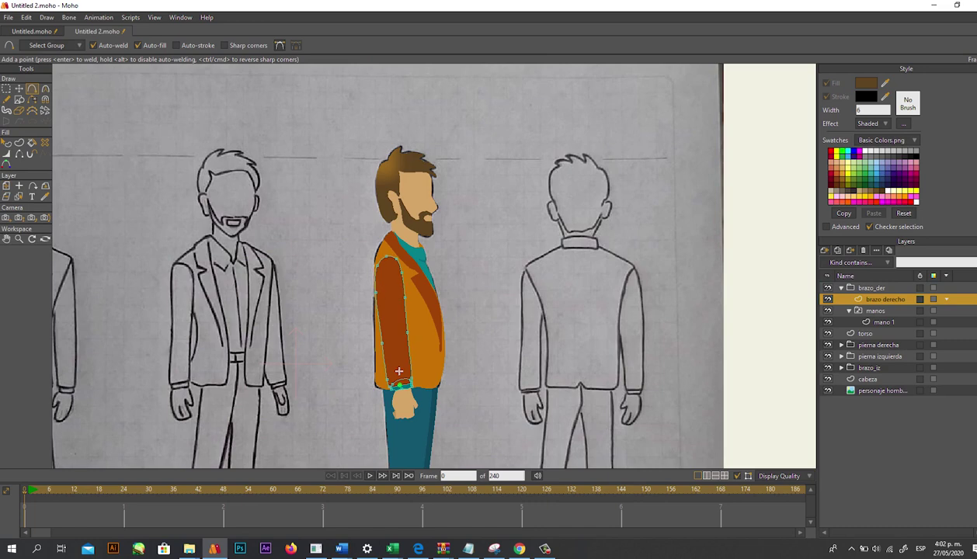
mouse_move(388, 312)
left_mouse_down()
mouse_move(393, 376)
mouse_move(390, 336)
left_mouse_up()
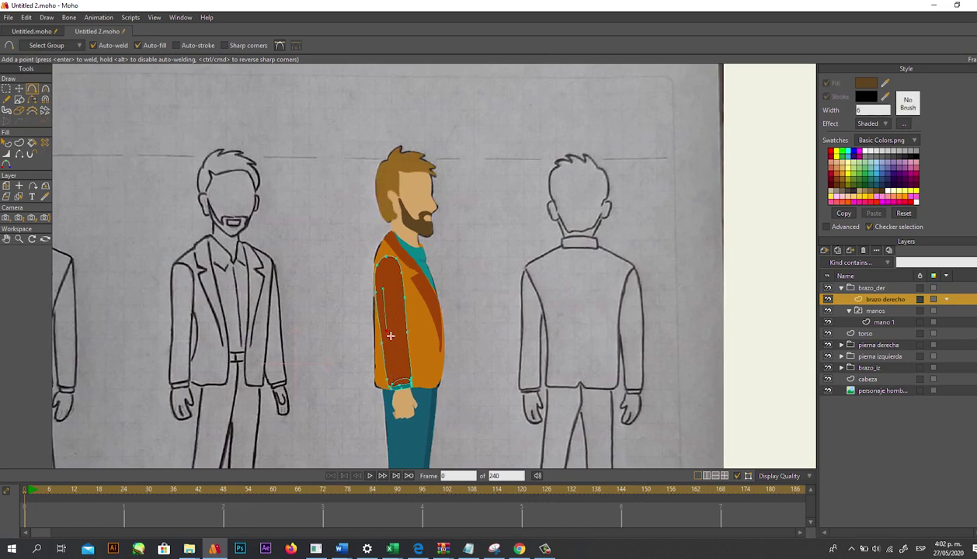
left_click_drag(385, 292, 389, 260)
left_click_drag(390, 346, 398, 400)
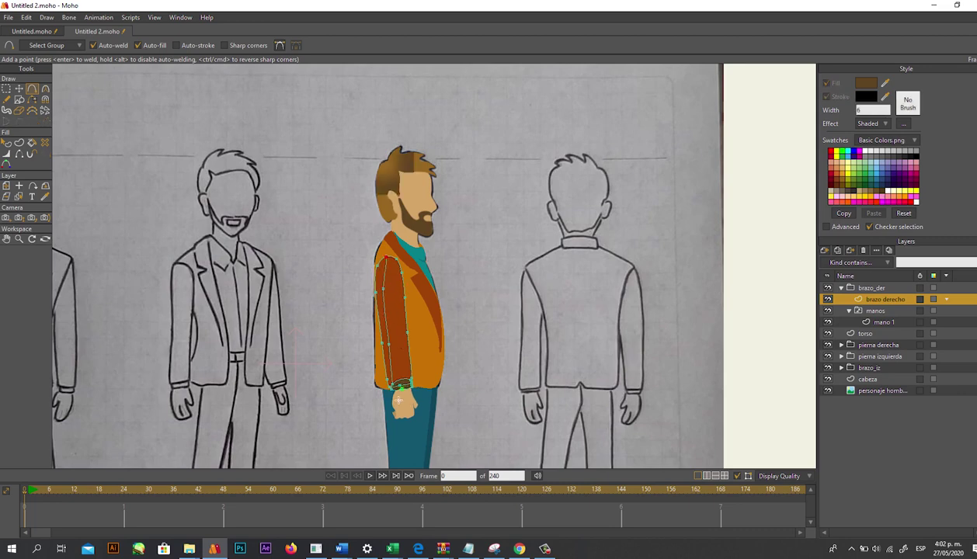
Step: Try Transform Points on the rear edge of the brazo derecho sleeve and undo the last change
left_click(7, 143)
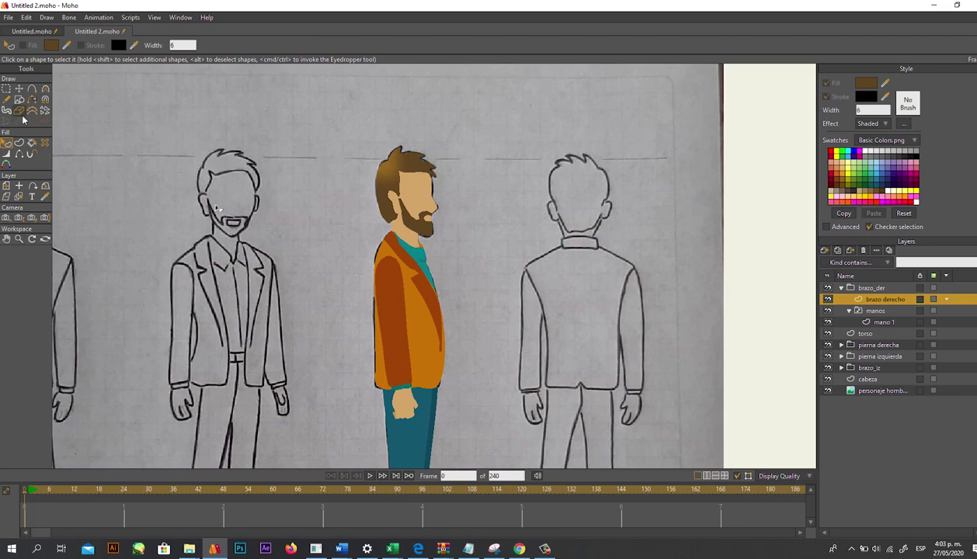
left_click(19, 88)
left_click(381, 296)
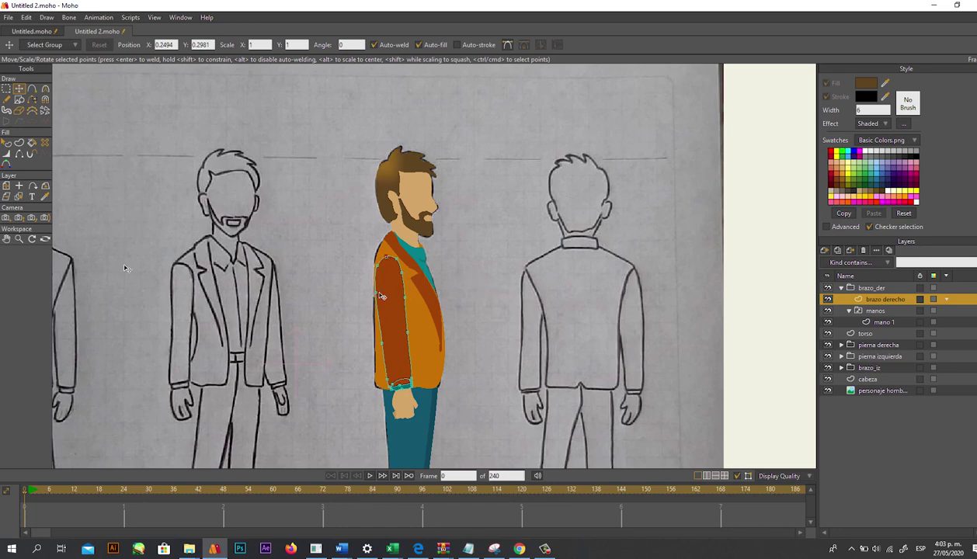
key("ctrl+z")
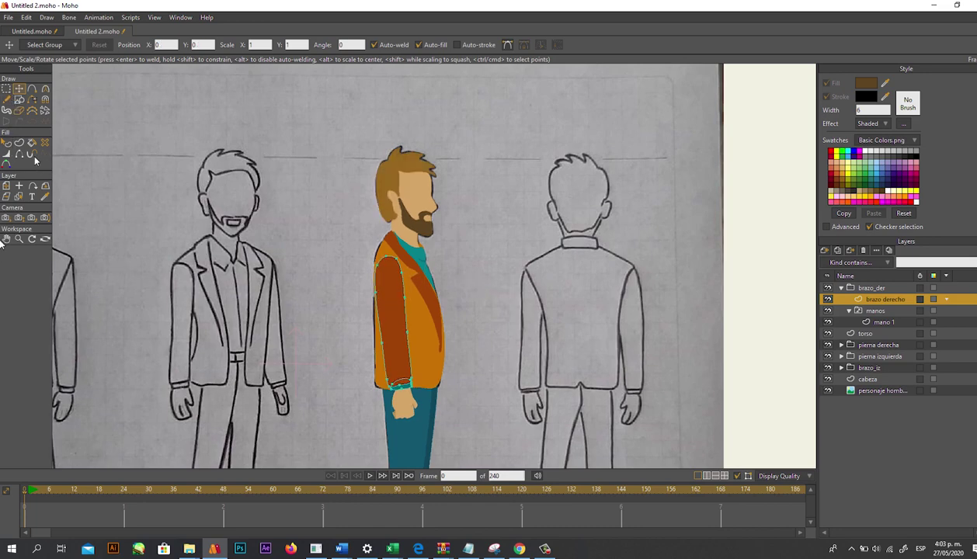
Step: Duplicate the rust-colored sleeve shape on the brazo derecho layer and place the copy in front of the torso
scroll(405, 408, "up", 3)
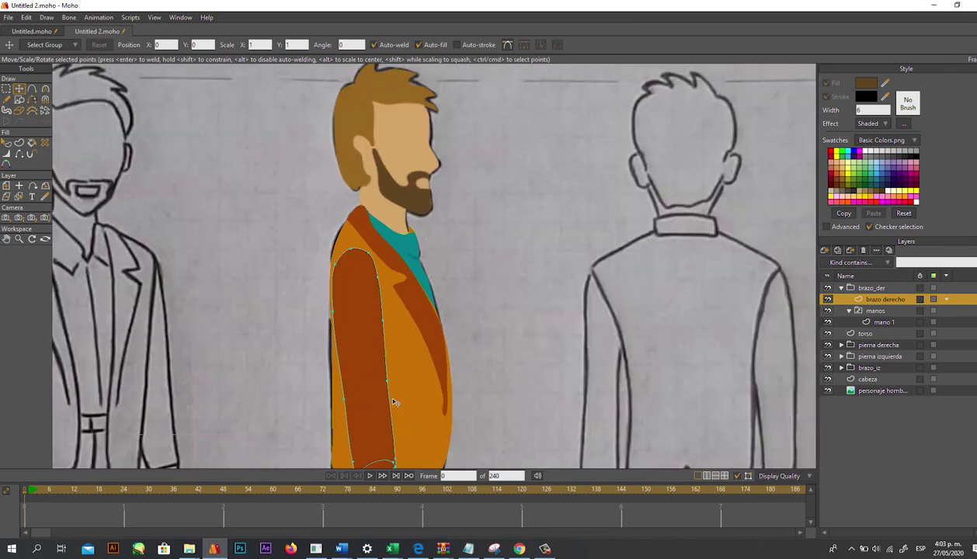
left_click_drag(387, 385, 368, 293)
scroll(365, 348, "up", 2)
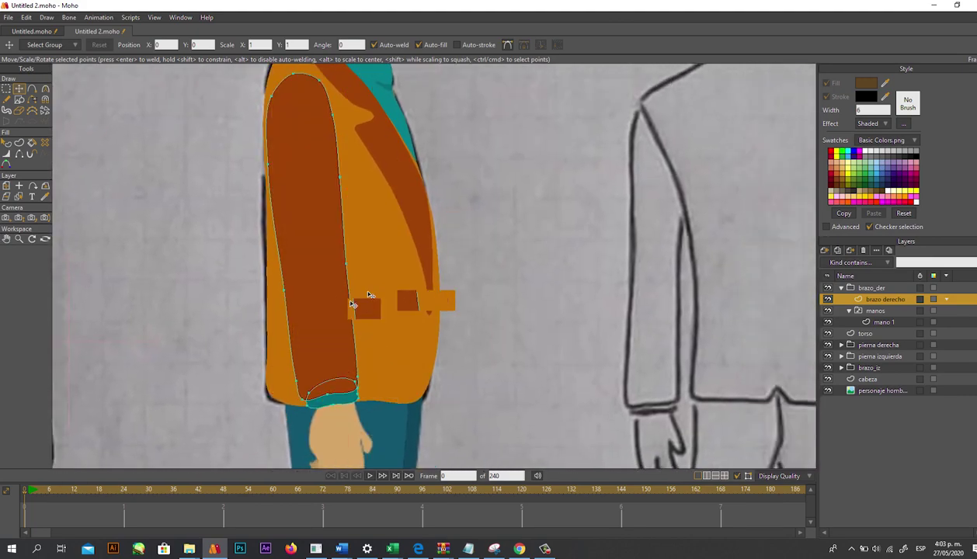
scroll(369, 294, "down", 3)
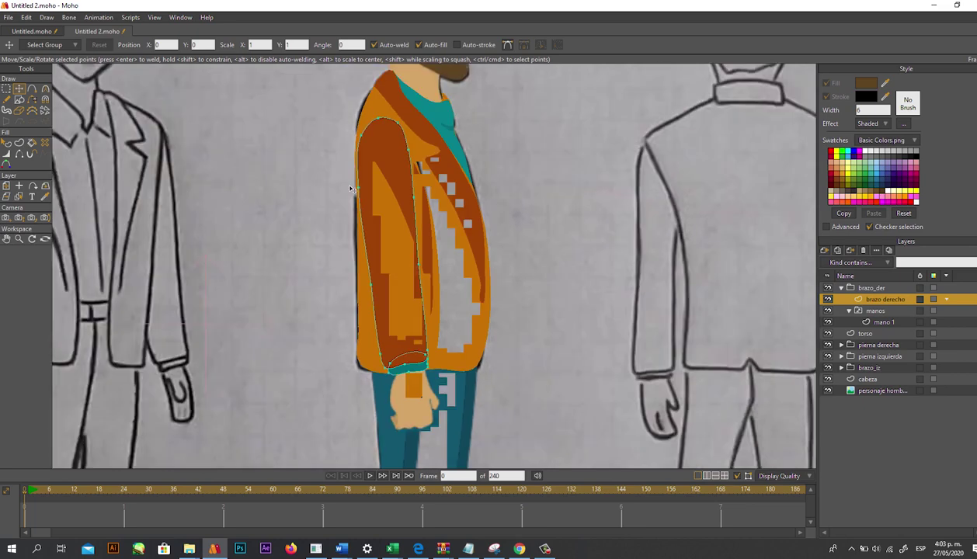
scroll(365, 265, "up", 3)
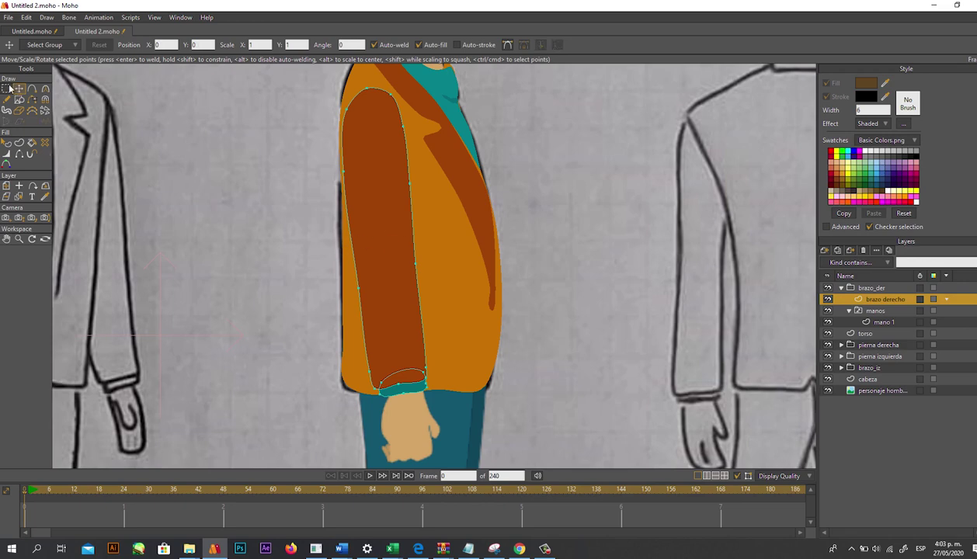
left_click_drag(381, 226, 599, 233)
key("ctrl+z")
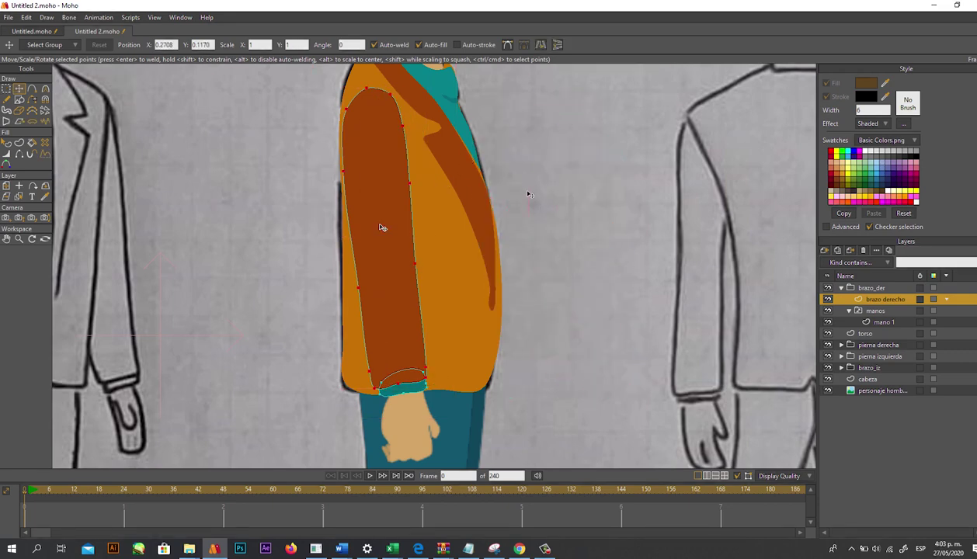
key("ctrl+v")
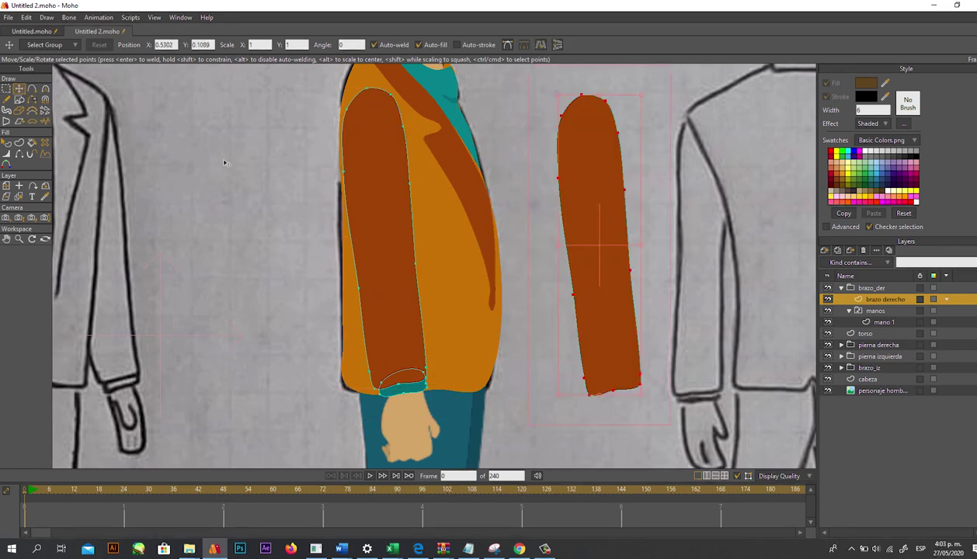
Step: Add a curve down the middle of the sleeve copy, from its upper edge to its lower edge
left_click(32, 89)
key("t")
key("a")
left_click(582, 93)
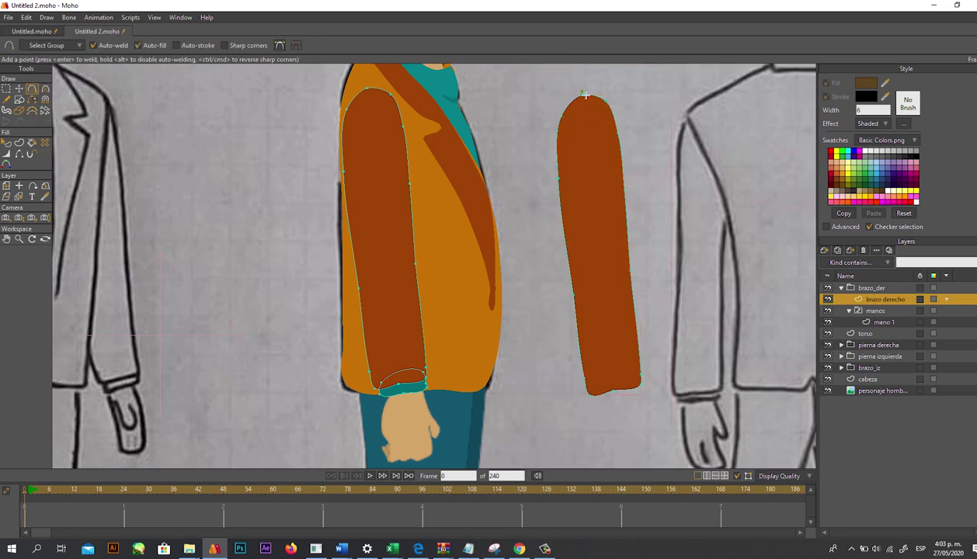
mouse_move(584, 94)
left_mouse_down()
mouse_move(595, 146)
mouse_move(584, 95)
mouse_move(598, 351)
left_mouse_up()
left_click(584, 96)
Step: Delete the points along the front edge of the sleeve copy, keeping its rear edge and center curve
left_click(18, 89)
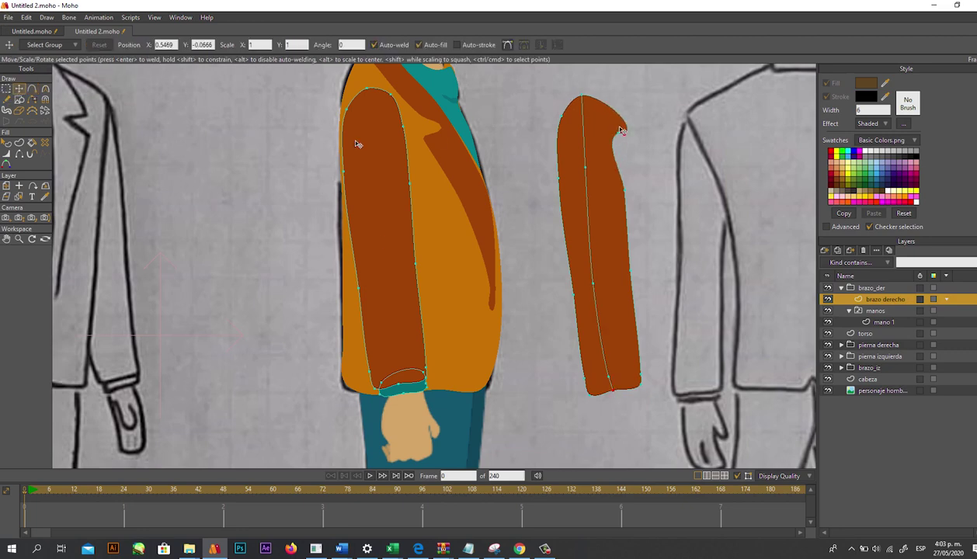
key("ctrl+z")
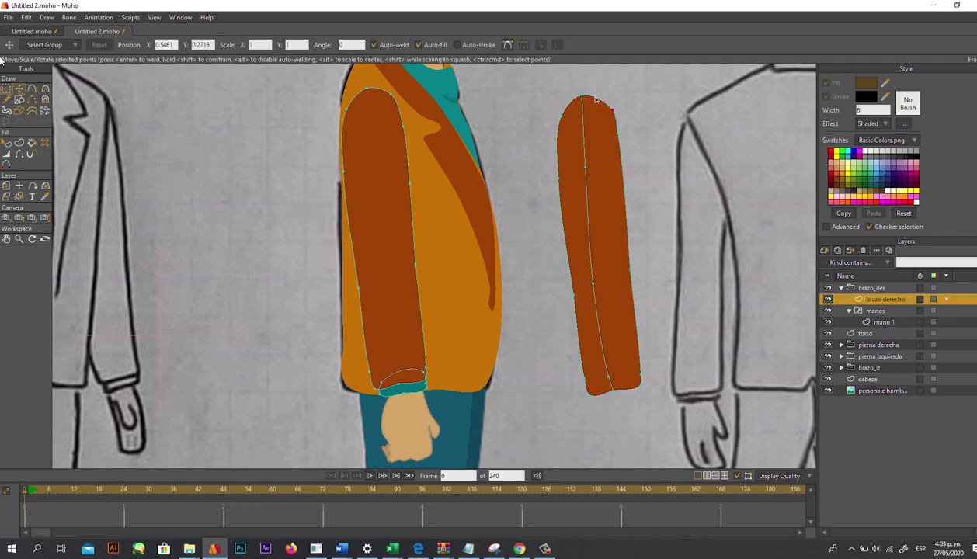
key("g")
left_click_drag(599, 90, 653, 350)
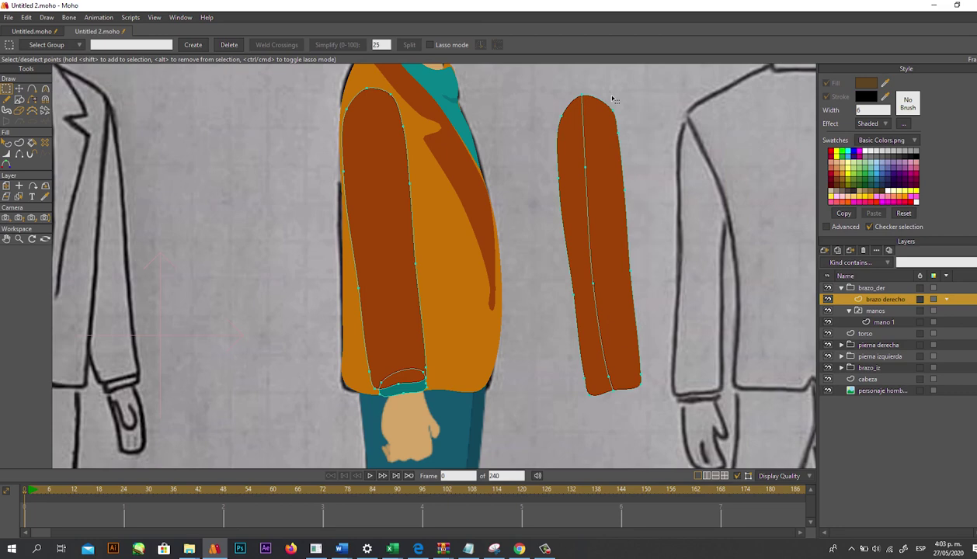
key("Delete")
left_click_drag(630, 354, 651, 396)
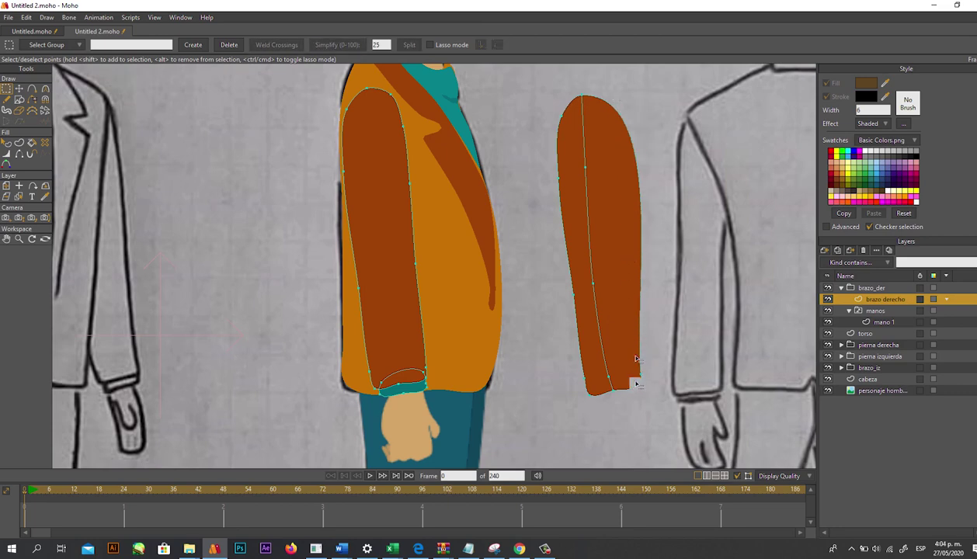
key("Delete")
key("ctrl+z")
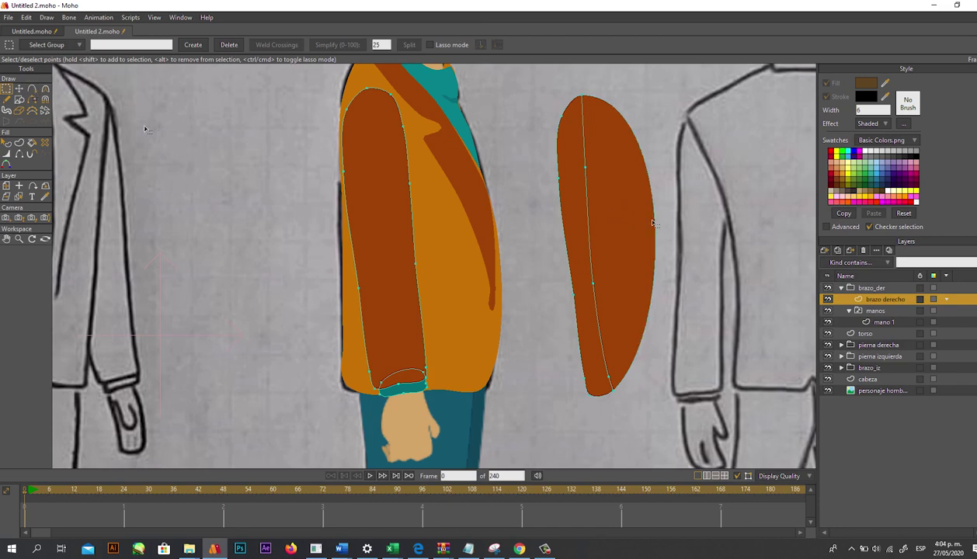
Step: Fill the area between the copy's rear edge and center curve using Paint Bucket, and move the resulting strip behind the character
left_click(19, 88)
key("g")
key("t")
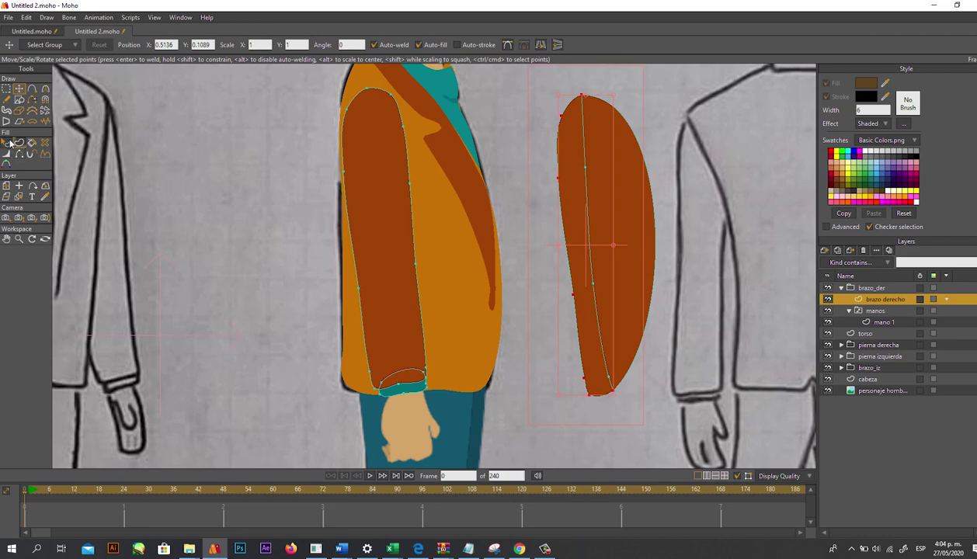
left_click(7, 143)
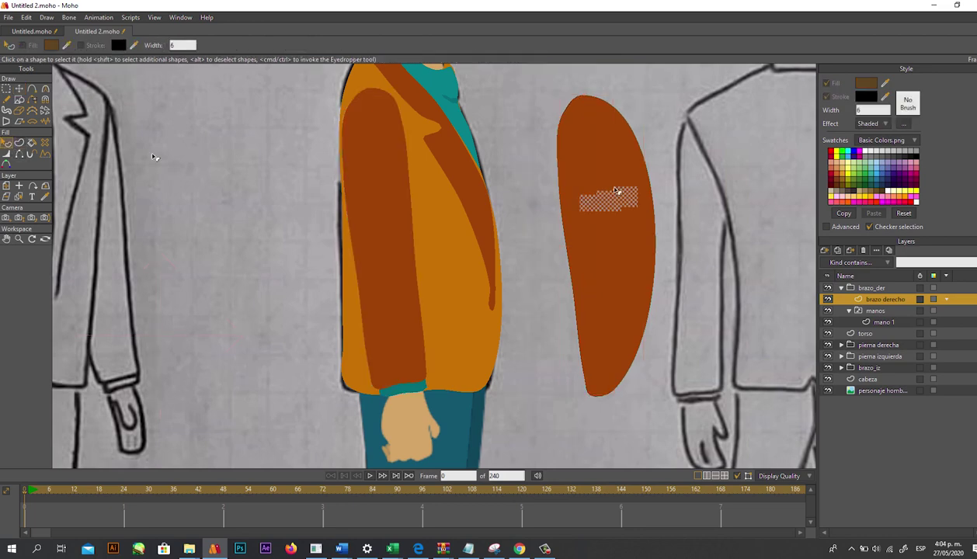
key("ctrl+a")
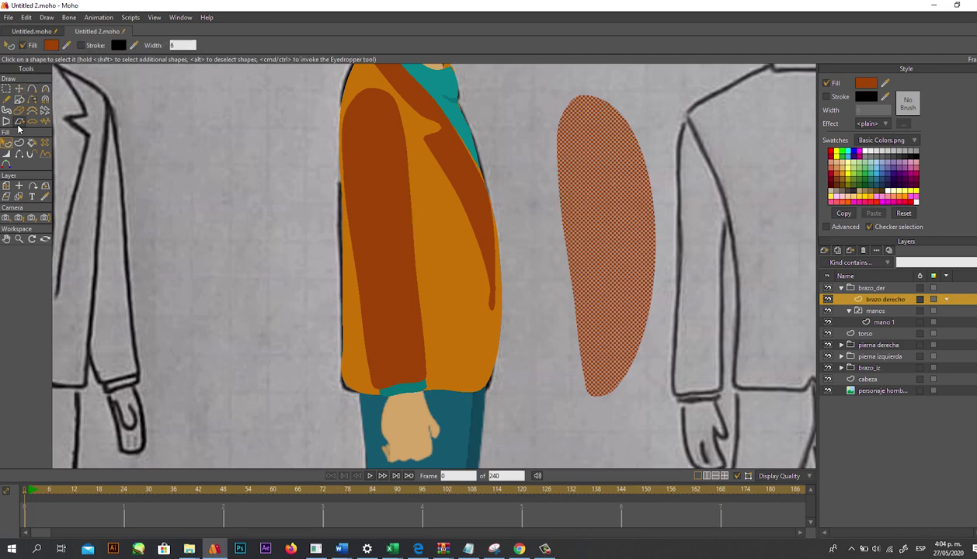
left_click(32, 143)
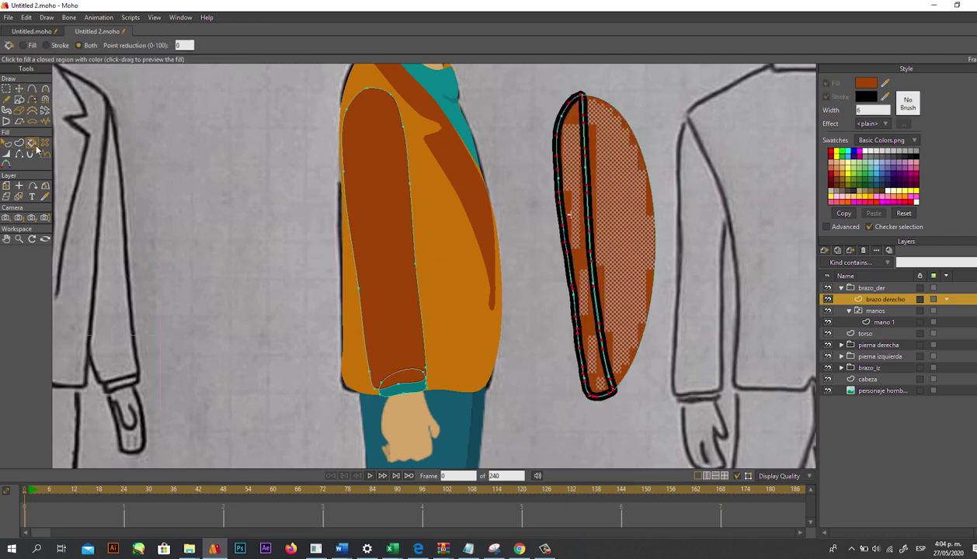
left_click(570, 140)
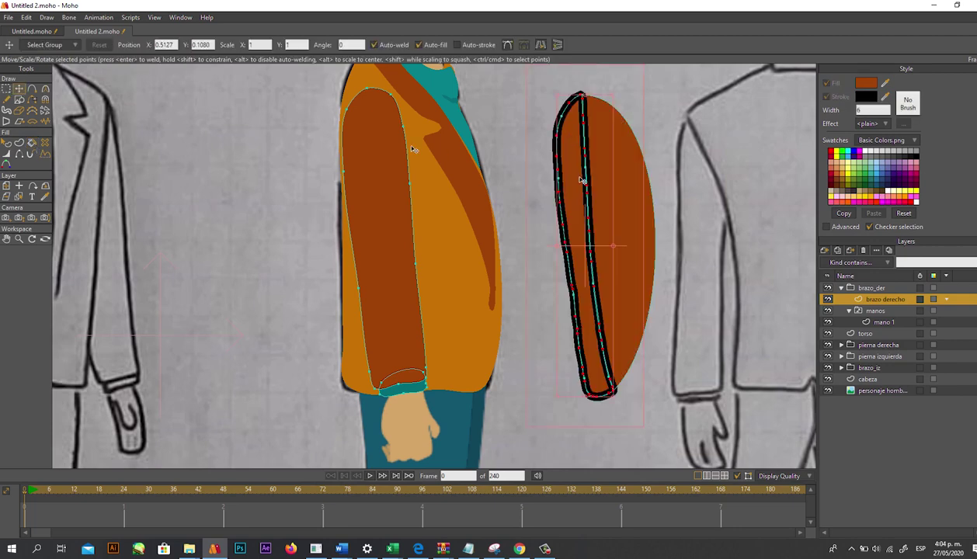
left_click_drag(583, 180, 278, 174)
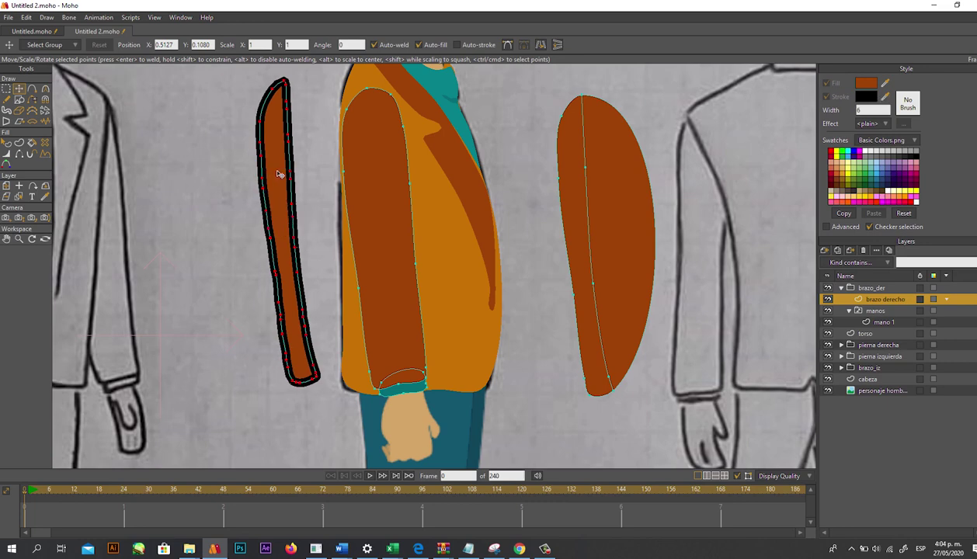
Step: Remove the stroke from the narrow strip behind the character and give it a darker brown fill
left_click(6, 143)
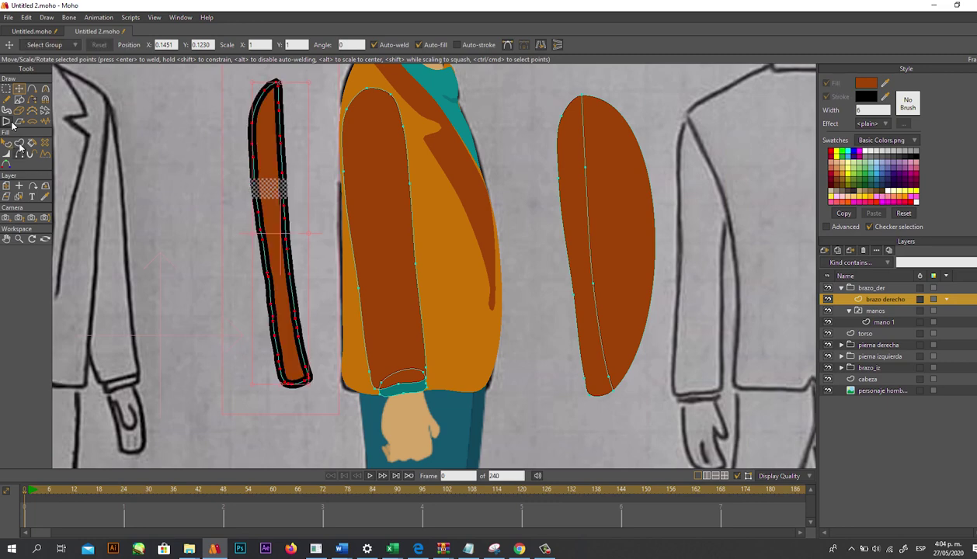
left_click(264, 186)
left_click(826, 97)
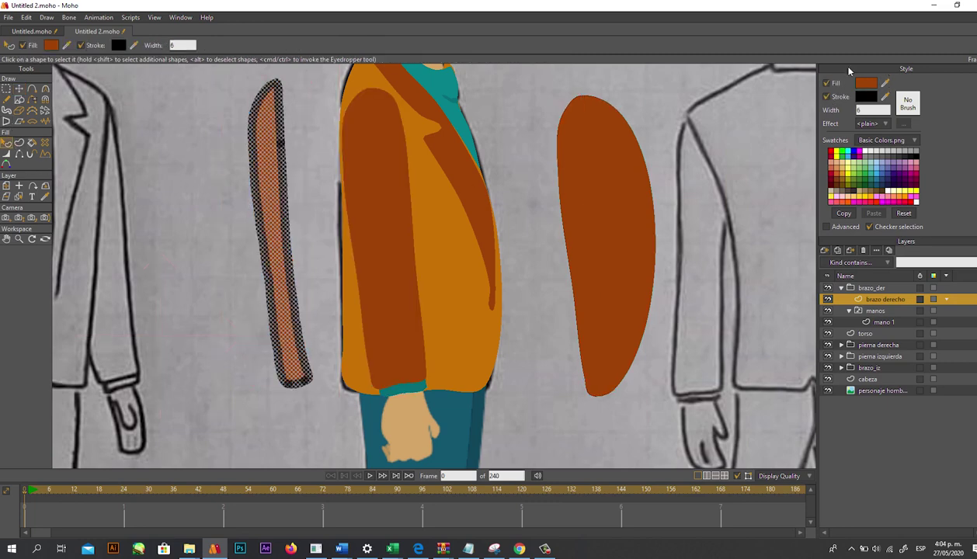
left_click(866, 82)
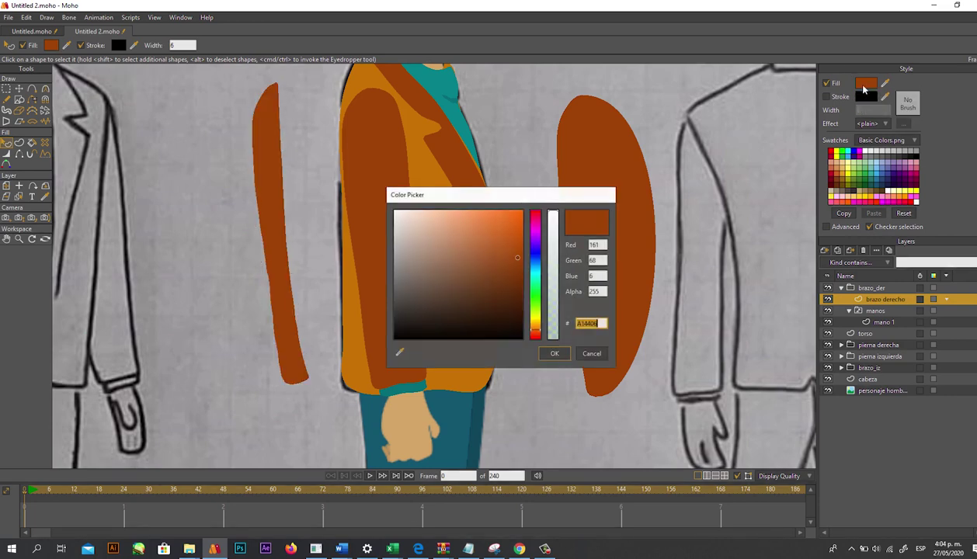
left_click(555, 353)
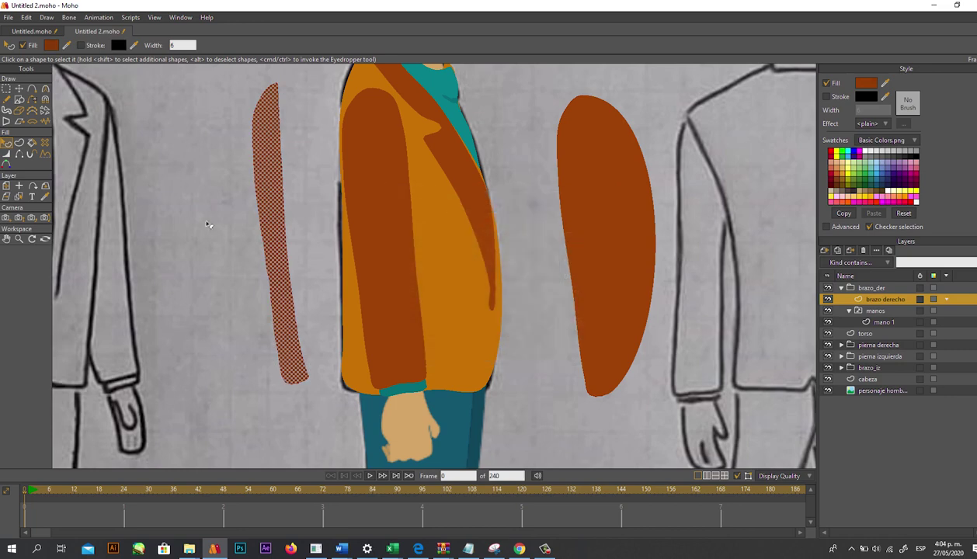
Step: Try to place the dark strip over the rear half of the sleeve, undoing the unwanted changes
left_click(19, 88)
left_click_drag(266, 192, 355, 202)
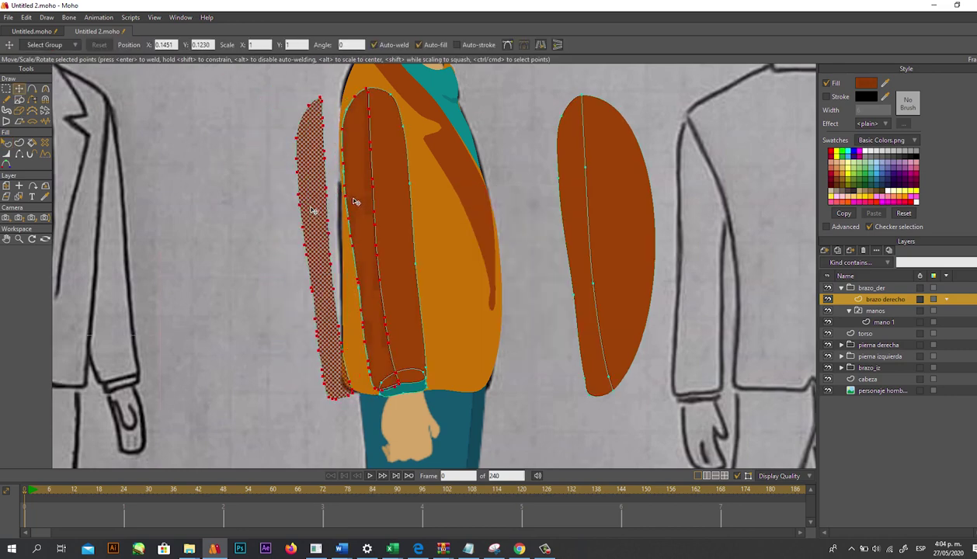
key("Delete")
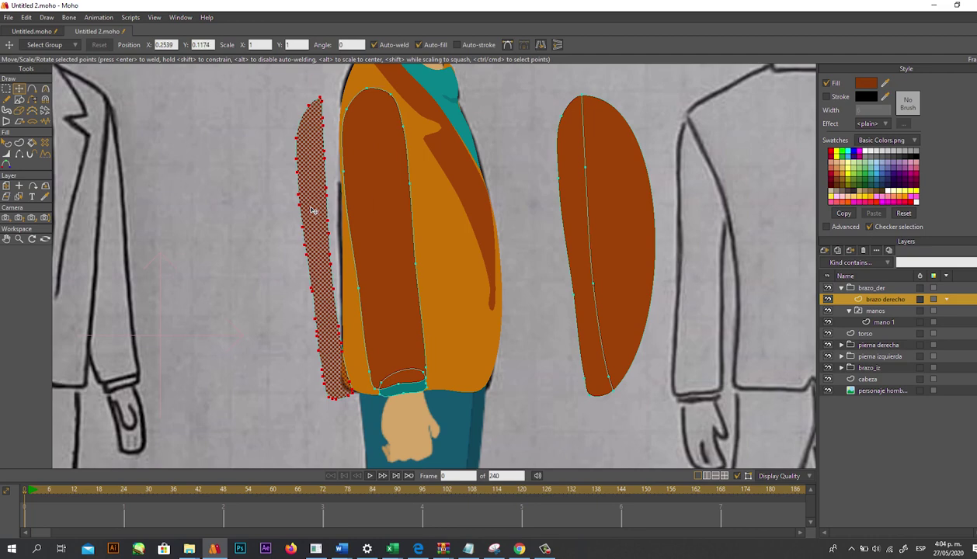
key("ctrl+z")
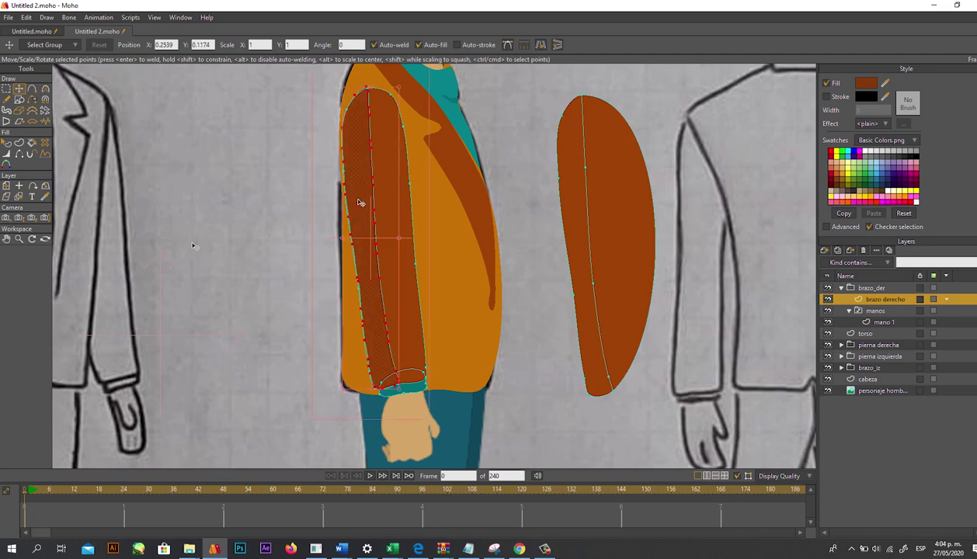
mouse_move(360, 192)
left_mouse_down()
mouse_move(434, 190)
mouse_move(394, 233)
mouse_move(360, 199)
mouse_move(413, 191)
mouse_move(388, 227)
mouse_move(374, 200)
mouse_move(394, 206)
mouse_move(366, 198)
left_mouse_up()
key("ctrl+z")
key("ctrl+z")
key("ctrl+z")
key("ctrl+z")
key("ctrl+z")
key("ctrl+z")
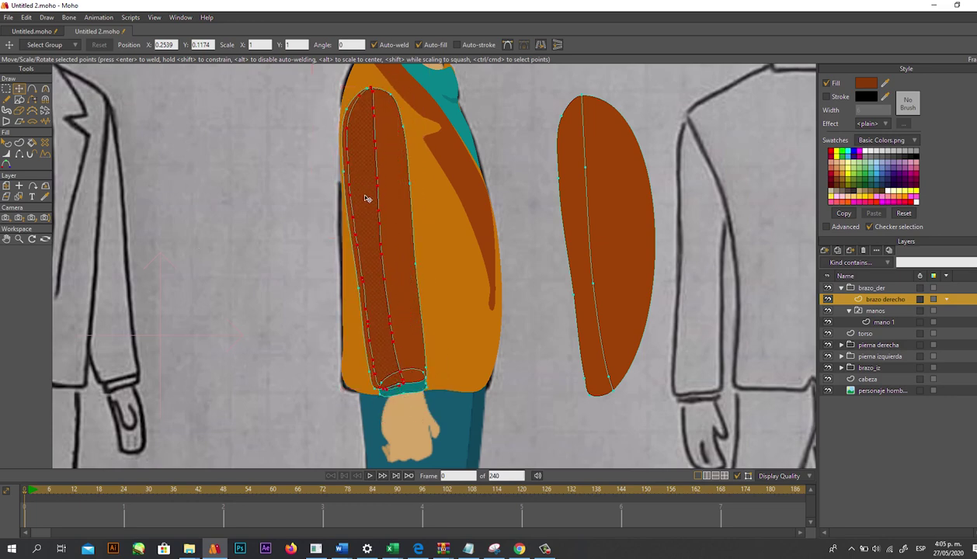
Step: Reposition the dark strip away from the sleeve, in the empty area behind the character
mouse_move(359, 206)
left_mouse_down()
mouse_move(203, 205)
mouse_move(366, 198)
mouse_move(355, 195)
left_mouse_up()
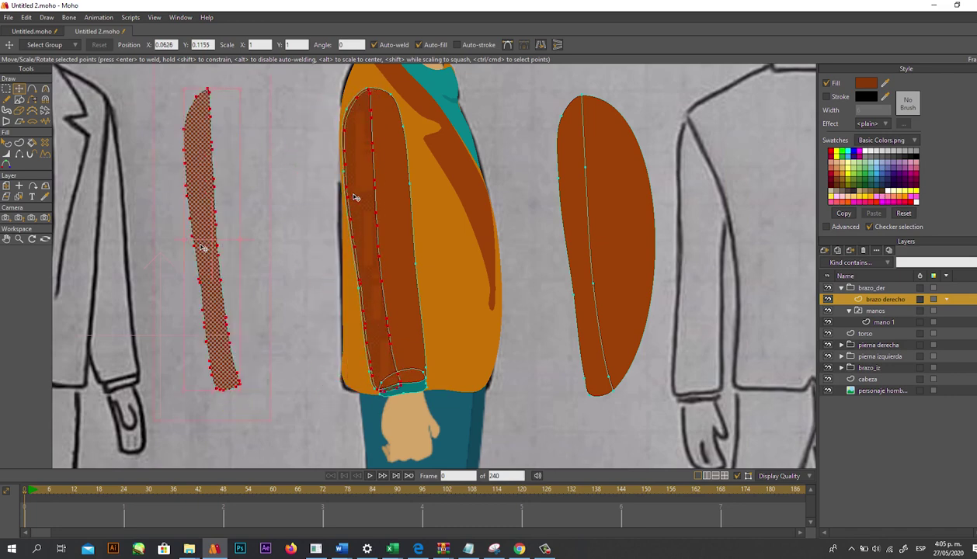
left_click_drag(194, 195, 241, 204)
key("ctrl+z")
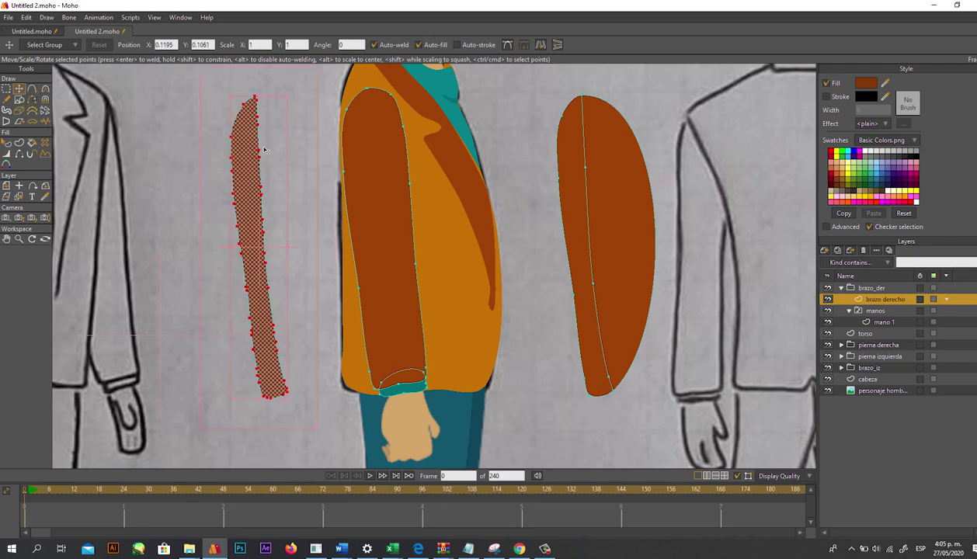
Step: Delete the surplus points along the front edge of the dark strip to smooth its outline
left_click(7, 90)
left_click_drag(267, 143, 269, 343)
key("Delete")
key("Delete")
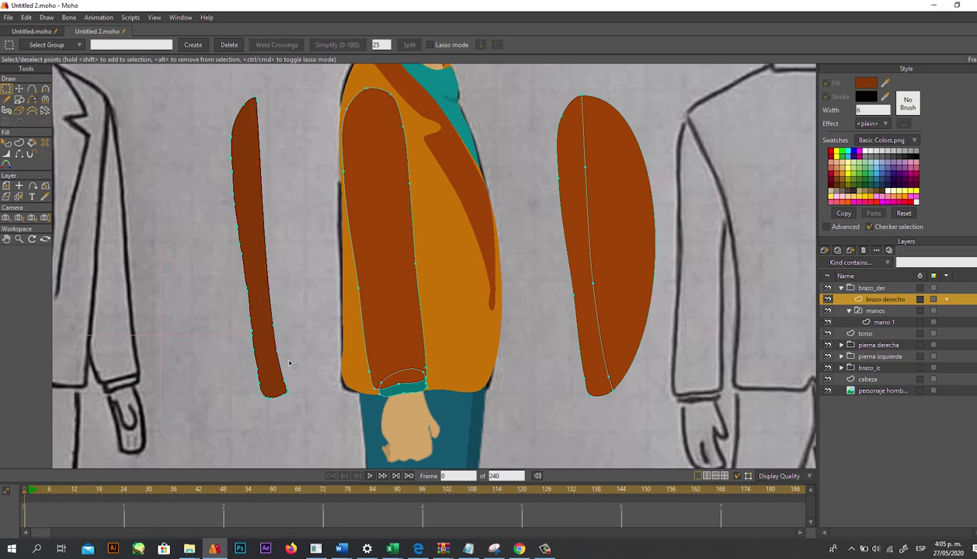
left_click(250, 275)
Step: Move the smoothed dark strip onto the rear half of the sleeve as its shadow and deselect it
left_click(19, 90)
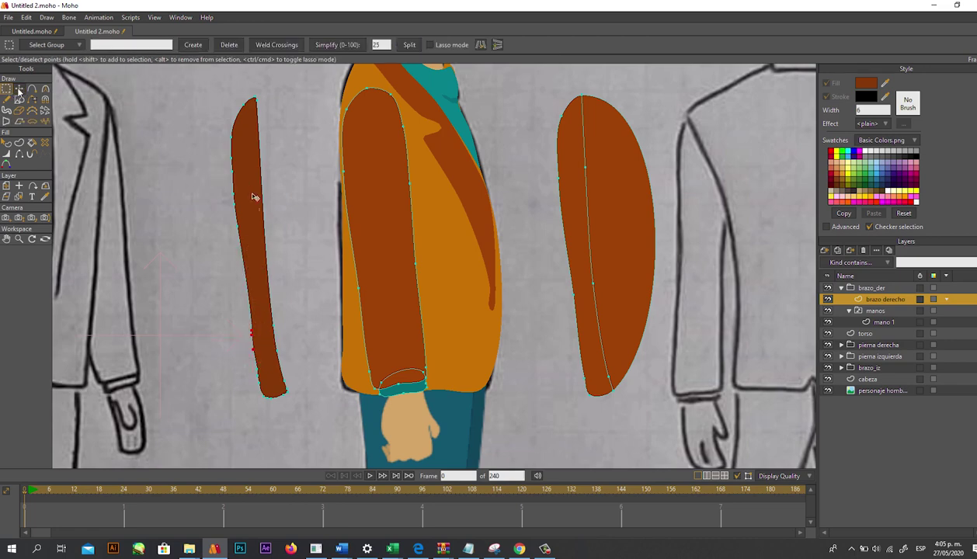
left_click_drag(263, 222, 363, 217)
key("ctrl+z")
left_click_drag(362, 217, 363, 217)
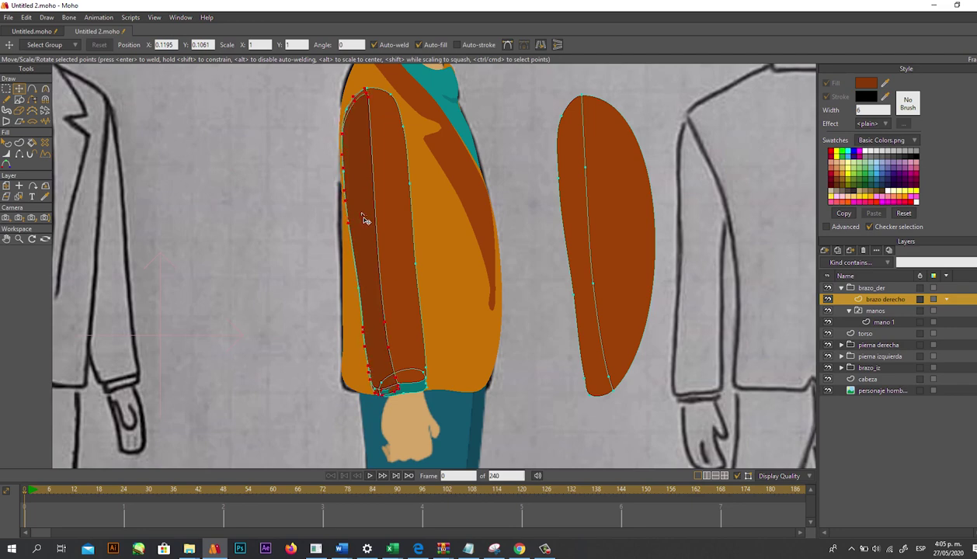
left_click(214, 236)
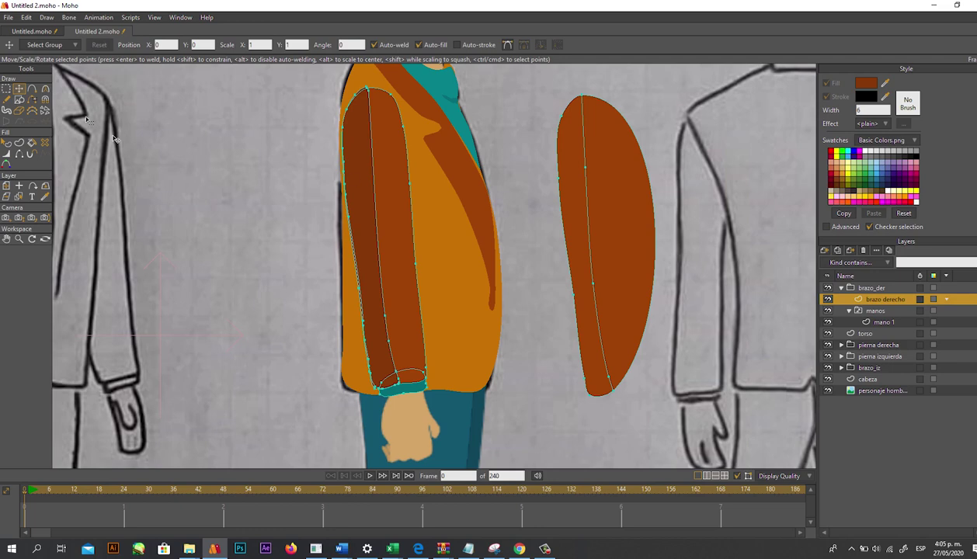
Step: Delete the dark shadow strip from the sleeve
key("g")
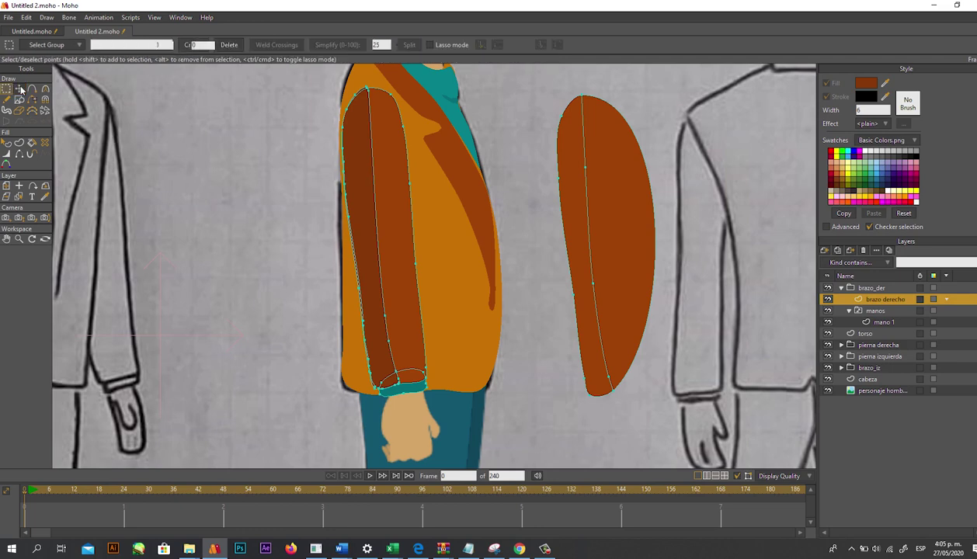
left_click(370, 314)
key("Delete")
scroll(489, 268, "down", 5)
key("t")
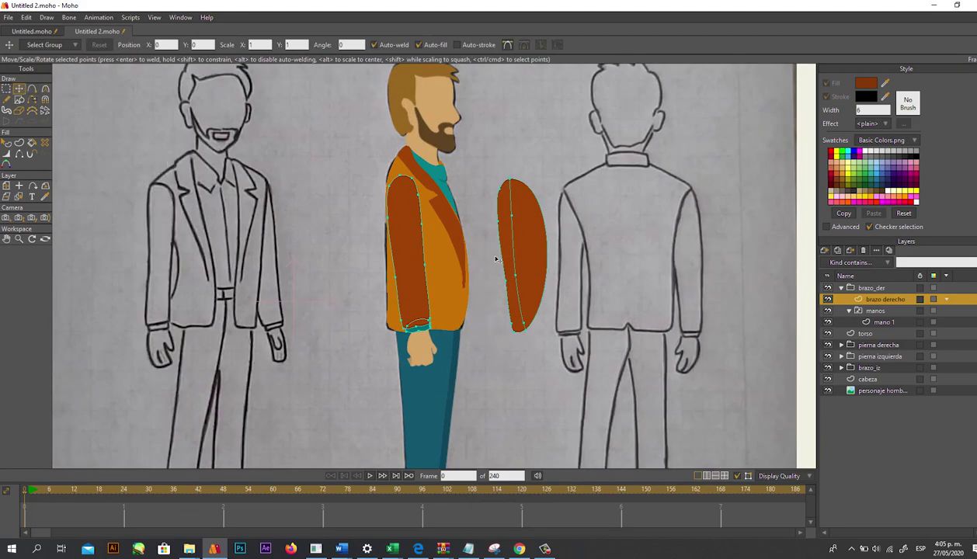
Step: Delete the filled sleeve copy in front of the torso
scroll(434, 267, "down", 4)
left_click(401, 214)
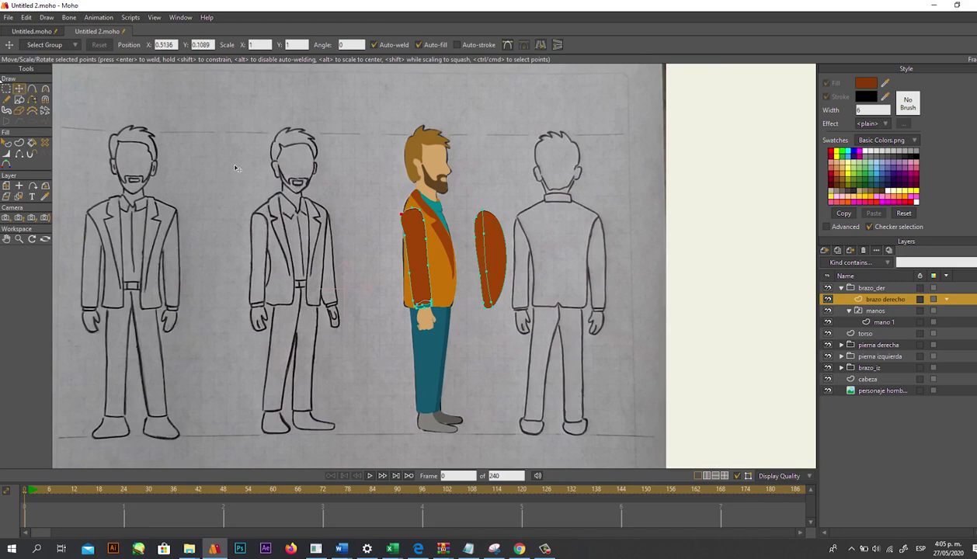
double_click(490, 254)
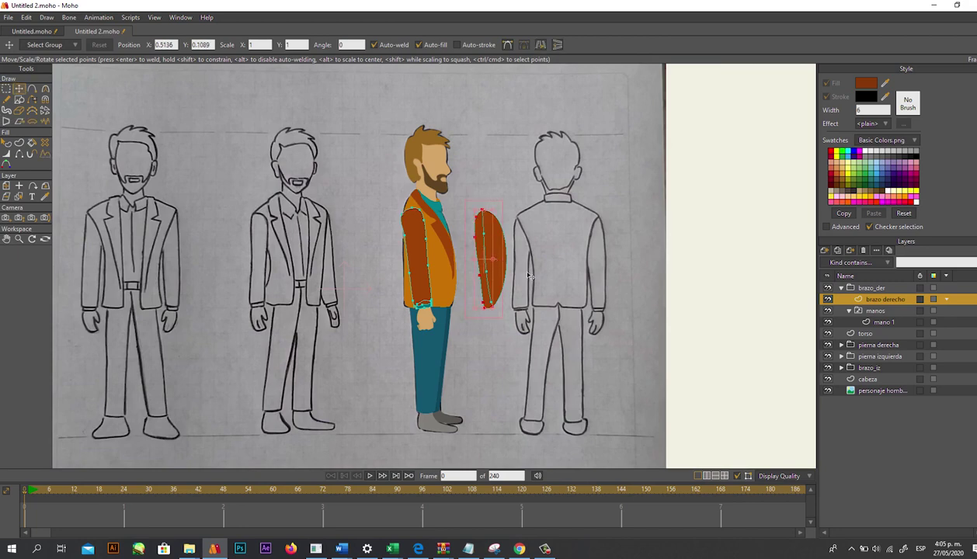
key("ctrl+z")
key("ctrl+z")
key("ctrl+z")
key("Delete")
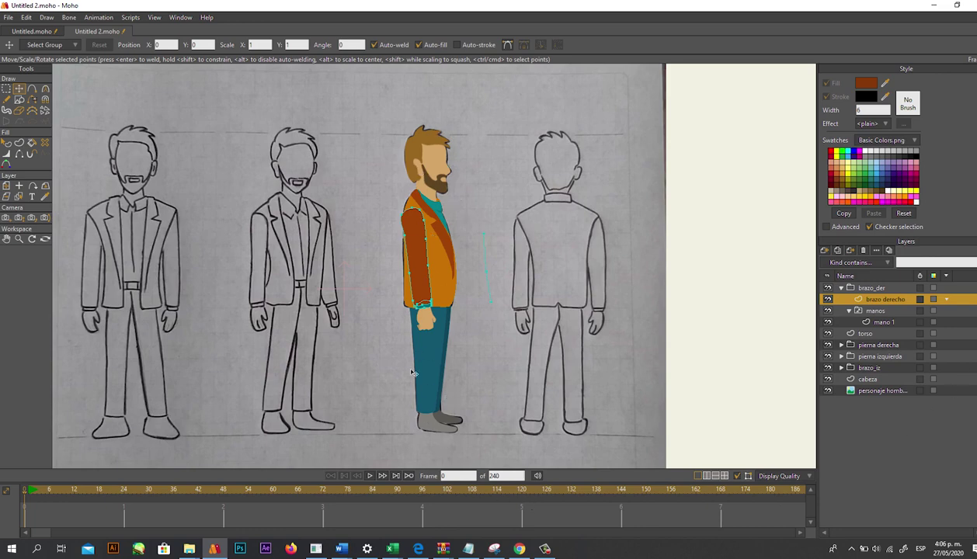
left_click(545, 548)
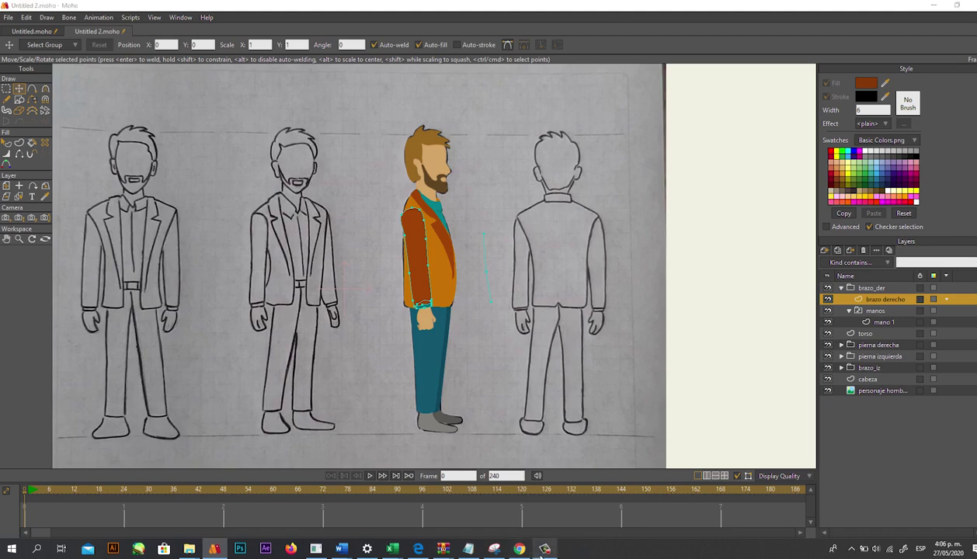